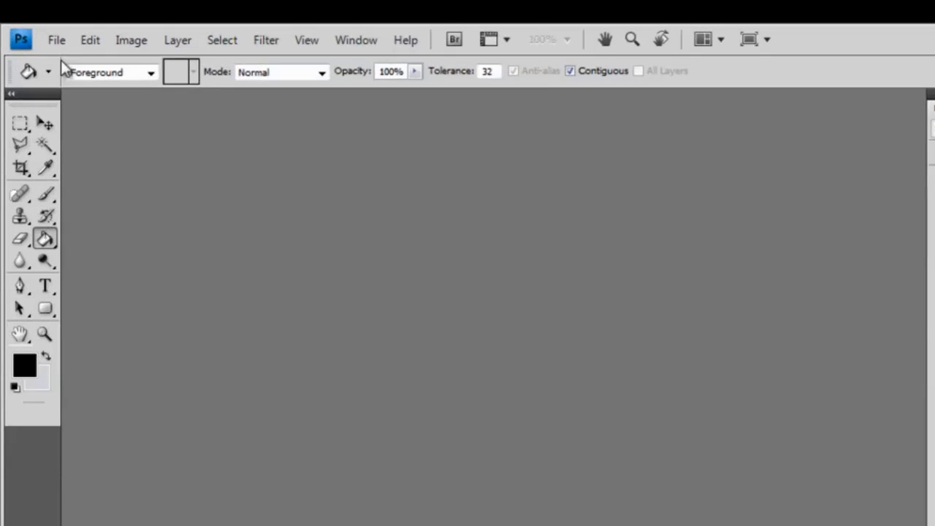
Step: Create a new 1001 by 750 pixel document at 72 pixels/inch in 8-bit RGB Color with a white background
{"action": "left_click", "coordinate": [40, 28]}
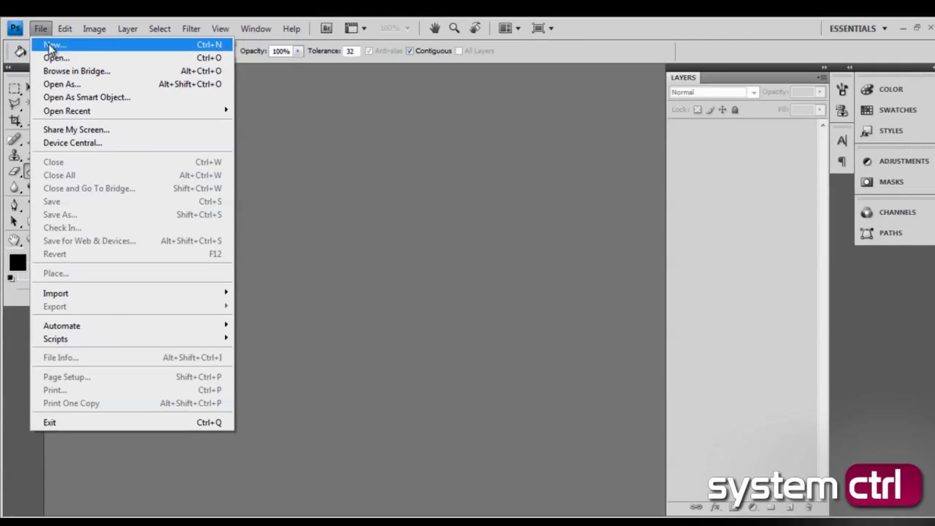
{"action": "left_click", "coordinate": [52, 46]}
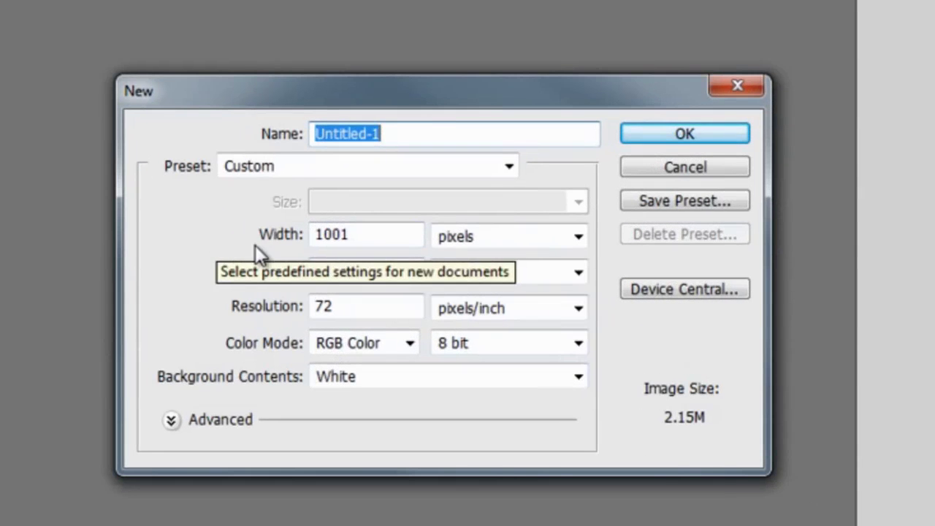
{"action": "left_click_drag", "start_coordinate": [370, 240], "coordinate": [292, 246]}
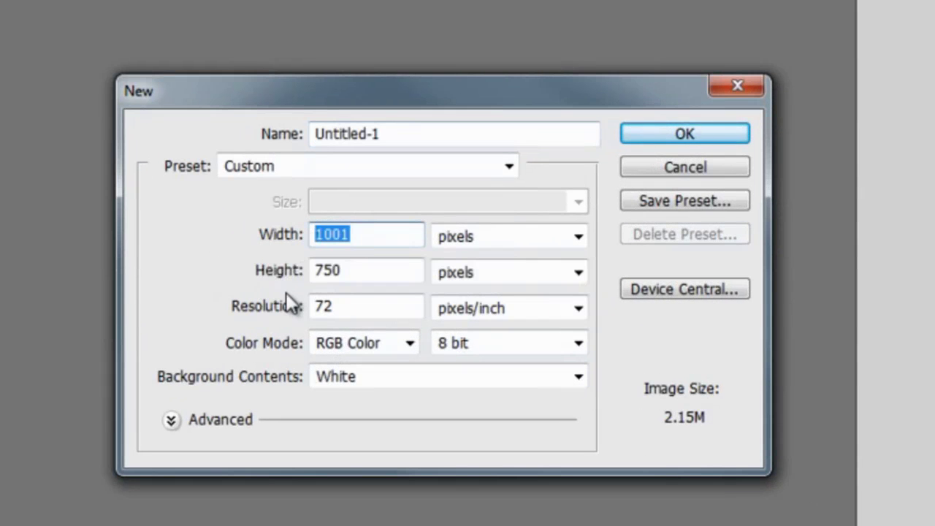
{"action": "left_click_drag", "start_coordinate": [359, 271], "coordinate": [298, 270]}
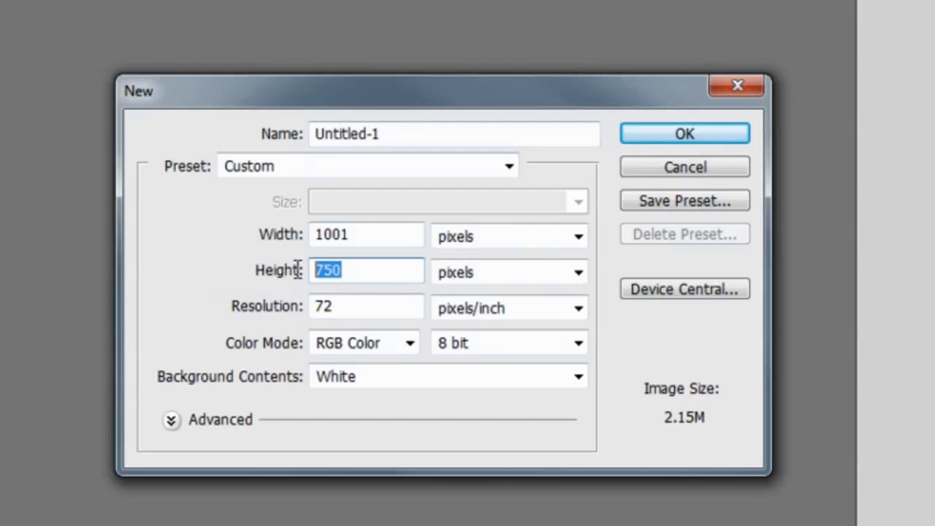
{"action": "left_click_drag", "start_coordinate": [340, 307], "coordinate": [263, 310]}
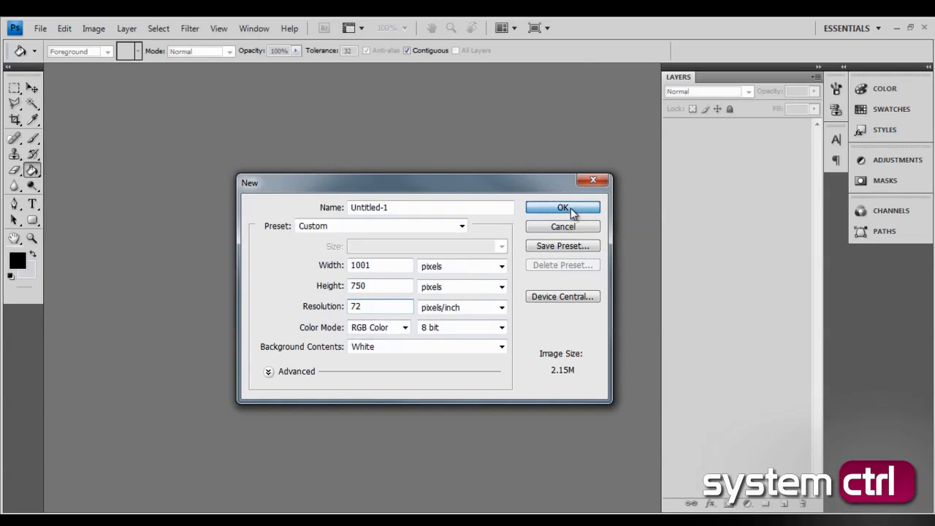
{"action": "left_click", "coordinate": [697, 136]}
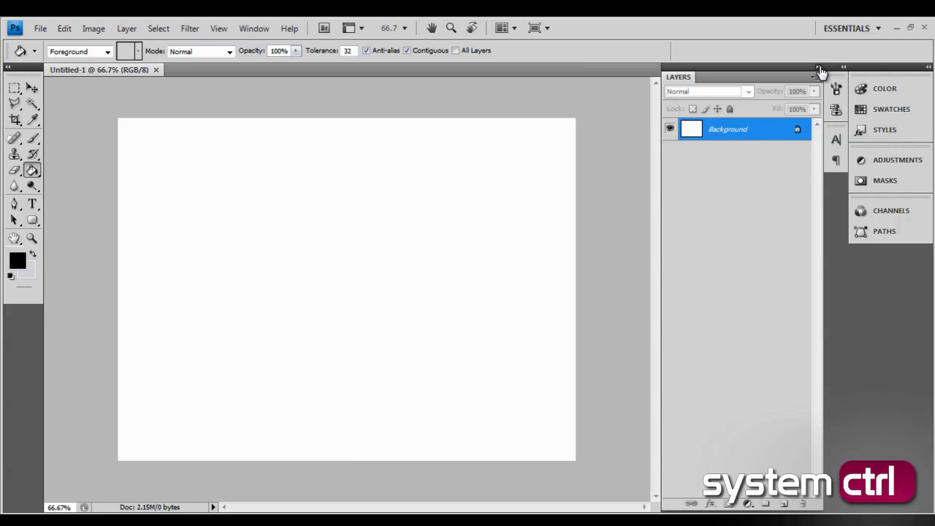
Step: Collapse the Layers panel, dock it below Paths with the other collapsed panels, and open it from there
{"action": "left_click", "coordinate": [818, 67]}
{"action": "left_click_drag", "start_coordinate": [761, 88], "coordinate": [878, 273]}
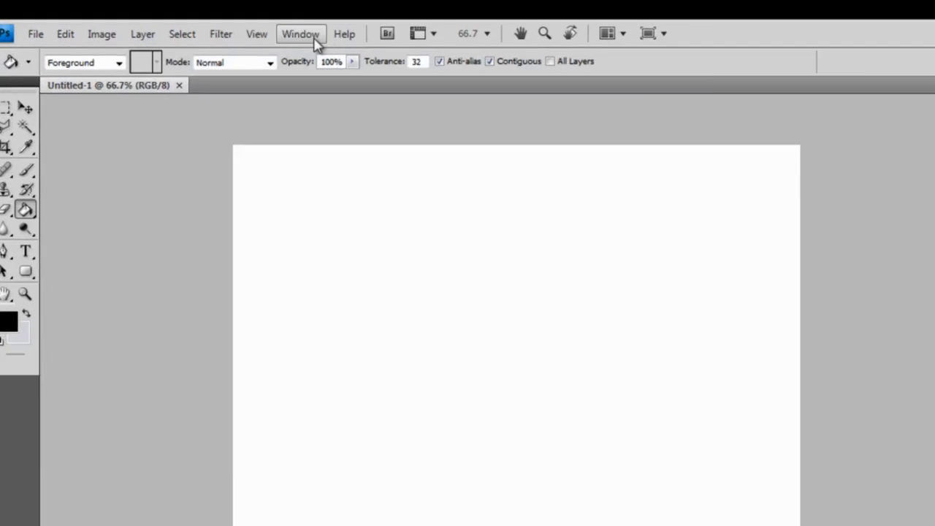
{"action": "left_click", "coordinate": [254, 28]}
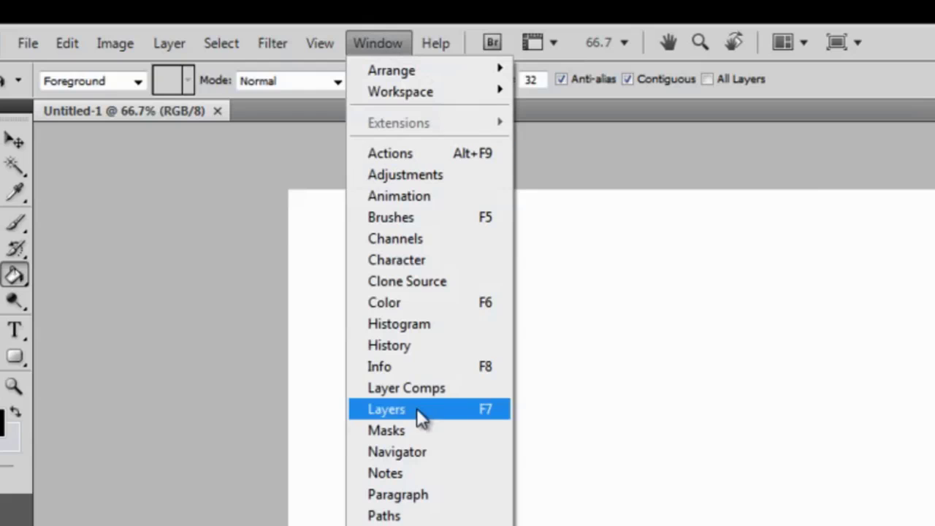
{"action": "left_click", "coordinate": [413, 406]}
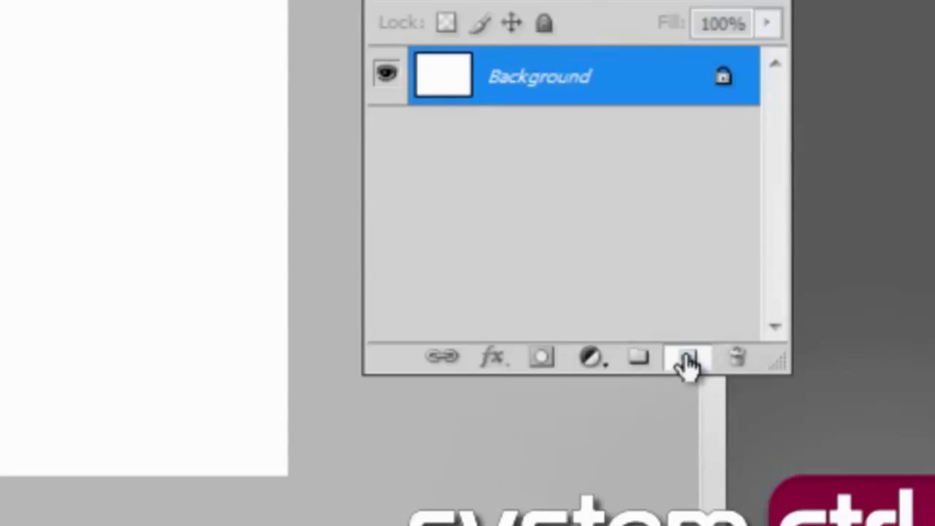
Step: Add a new layer above the Background and name it "header"
{"action": "left_click", "coordinate": [688, 360]}
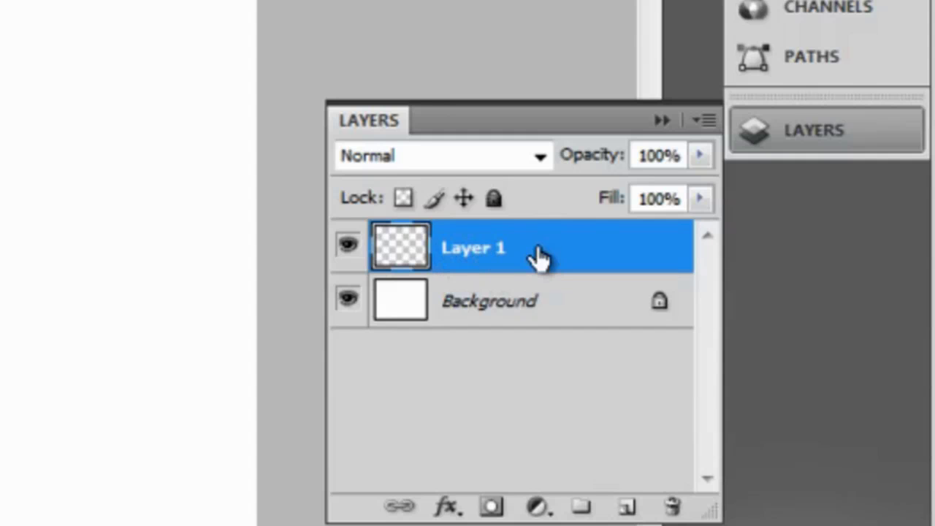
{"action": "double_click", "coordinate": [467, 250]}
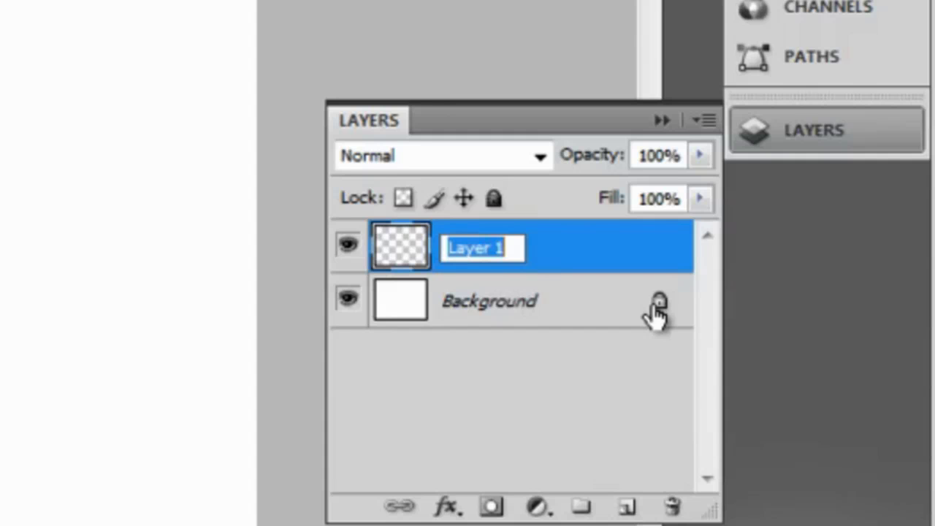
{"action": "type", "text": "header"}
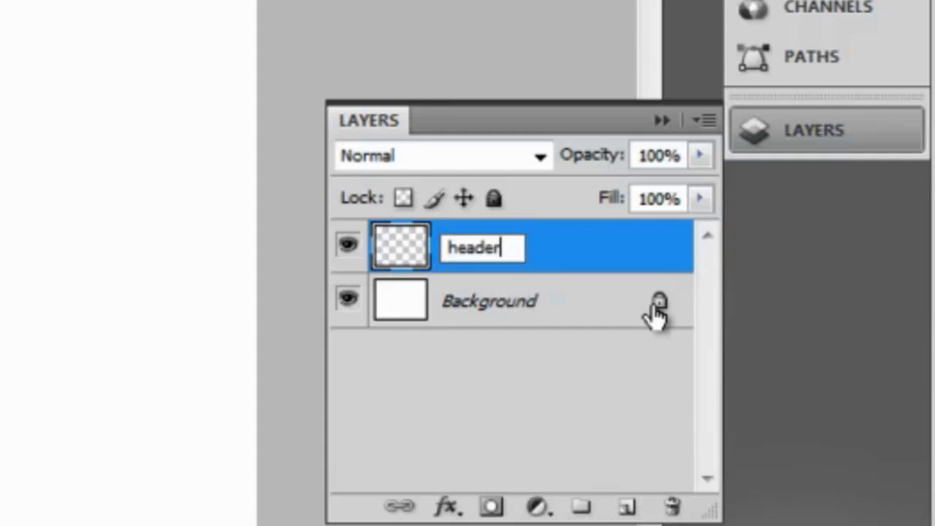
{"action": "key", "text": "Return"}
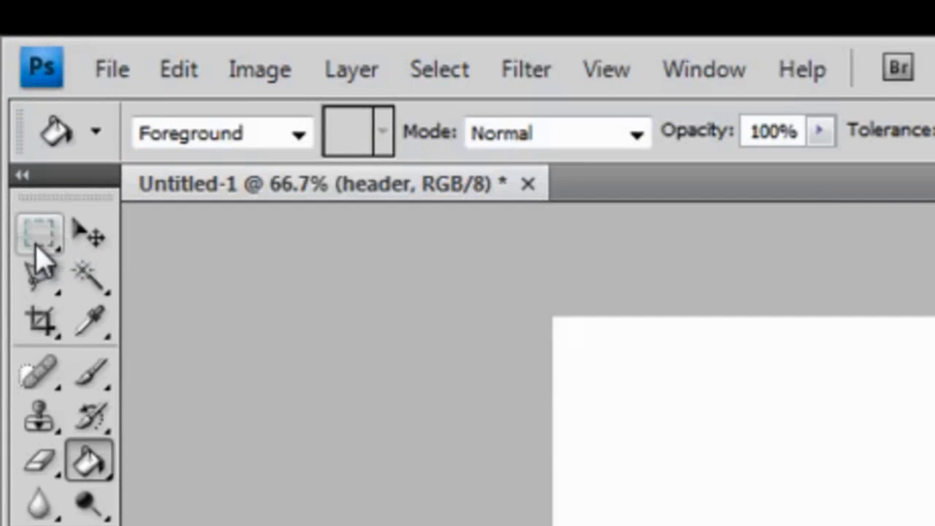
Step: Select a wide rectangle across the middle of the canvas from its left edge and fill it with black on the header layer
{"action": "left_click", "coordinate": [38, 235]}
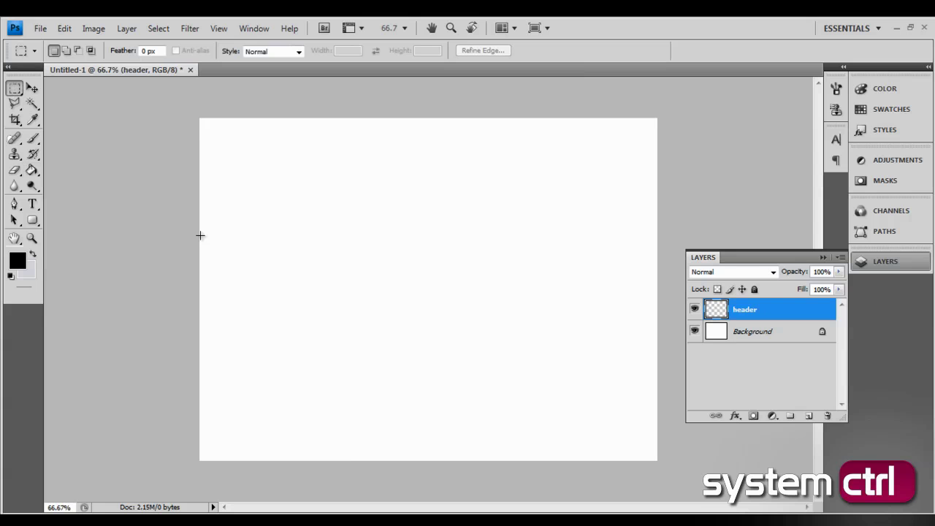
{"action": "left_click_drag", "start_coordinate": [367, 247], "coordinate": [643, 336]}
{"action": "left_click_drag", "start_coordinate": [642, 335], "coordinate": [642, 336]}
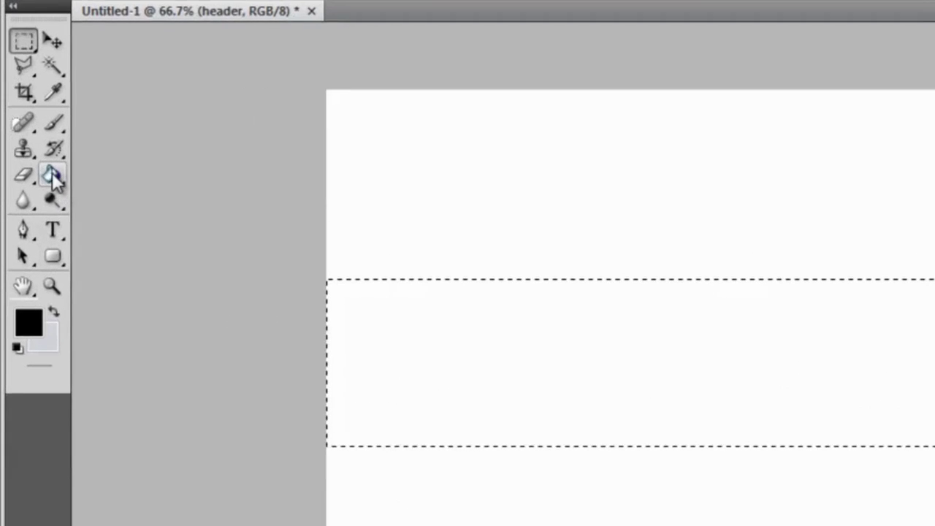
{"action": "left_click", "coordinate": [32, 170]}
{"action": "left_click", "coordinate": [268, 262]}
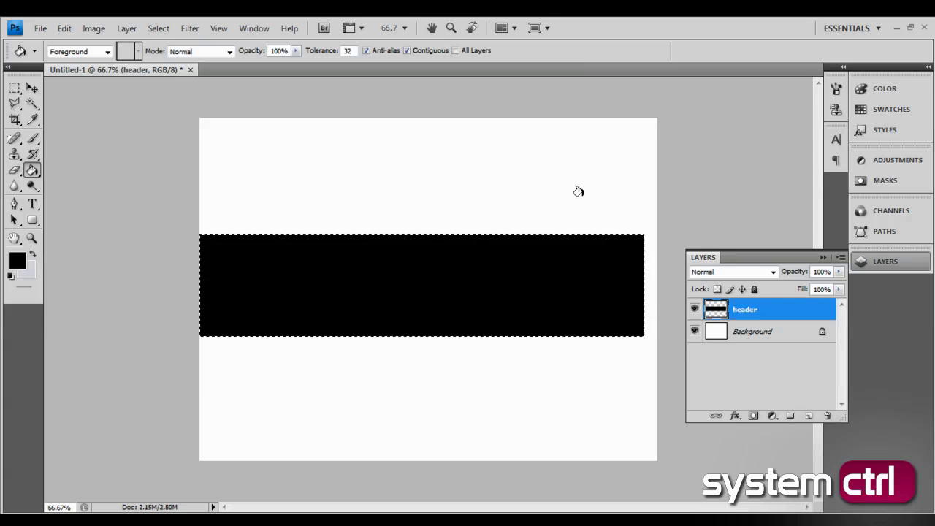
Step: Make the header layer active and clear the selection around the black bar
{"action": "left_click", "coordinate": [780, 337]}
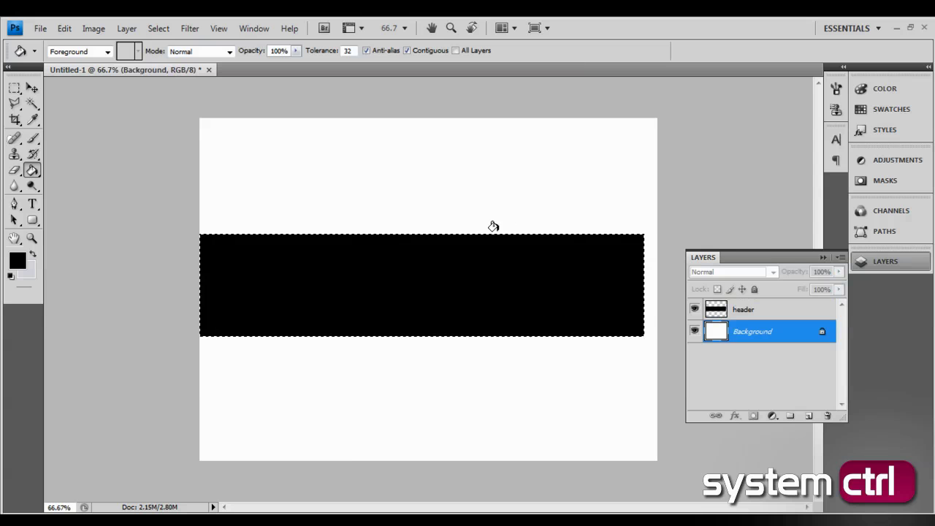
{"action": "left_click", "coordinate": [773, 314]}
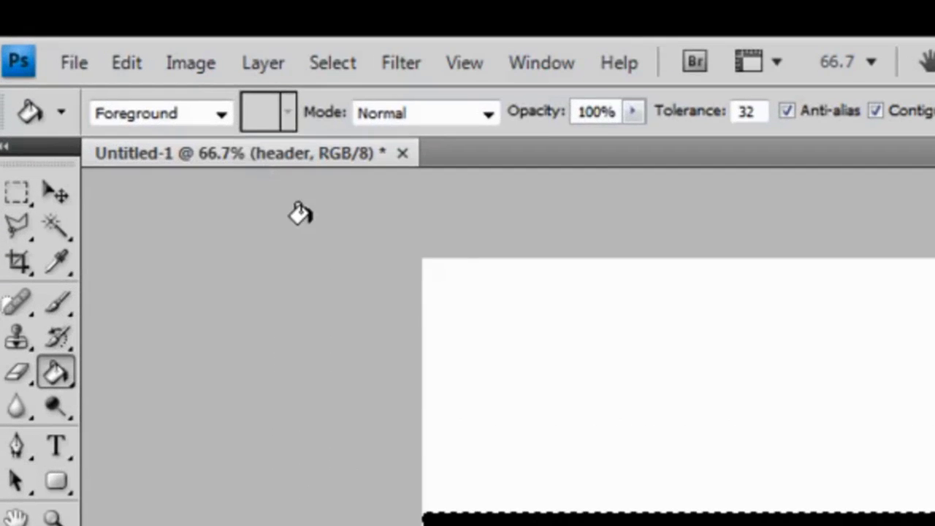
{"action": "left_click", "coordinate": [337, 62]}
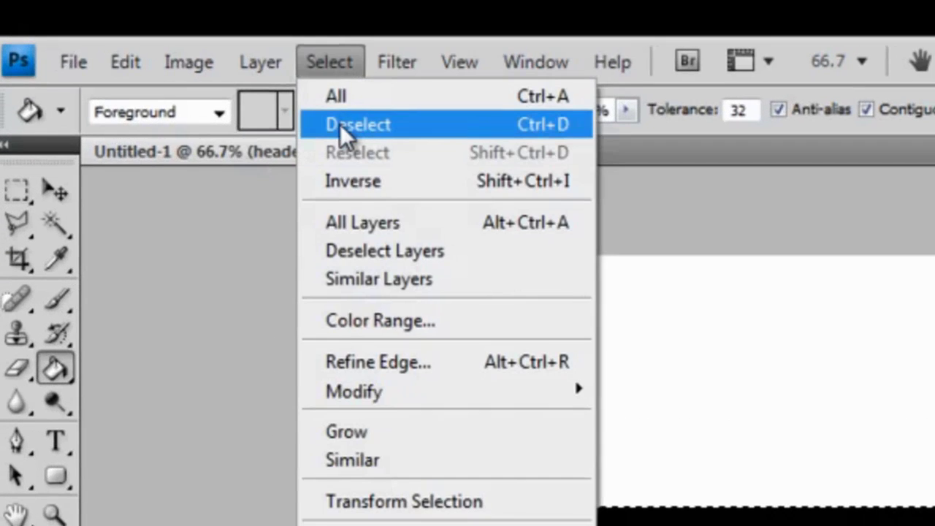
{"action": "left_click", "coordinate": [342, 125]}
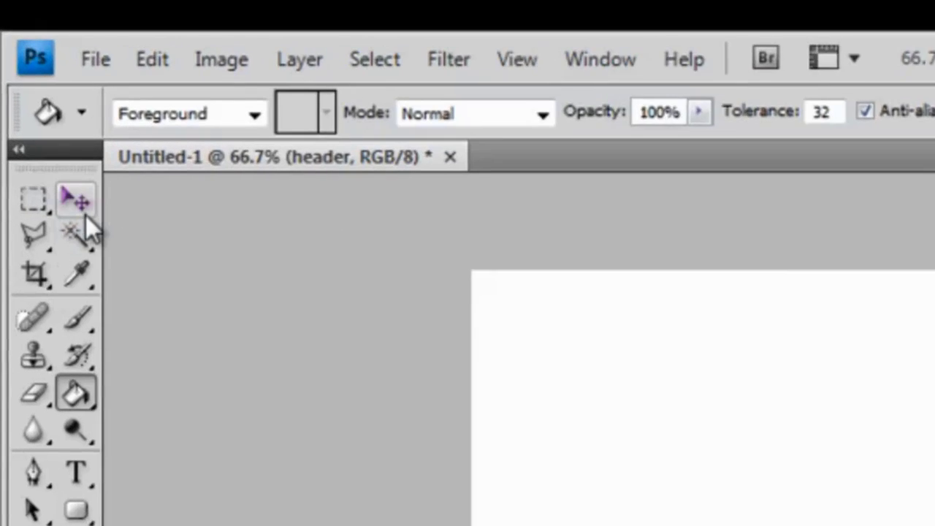
Step: Move the black header bar straight up until it sits just below the canvas's upper edge
{"action": "left_click", "coordinate": [32, 86]}
{"action": "key", "text": "shift+Up"}
{"action": "key", "text": "shift+Up"}
{"action": "key", "text": "shift+Up"}
{"action": "key", "text": "shift+Up"}
{"action": "key", "text": "shift+Up"}
{"action": "key", "text": "shift+Up"}
{"action": "key", "text": "shift+Up"}
{"action": "key", "text": "shift+Up"}
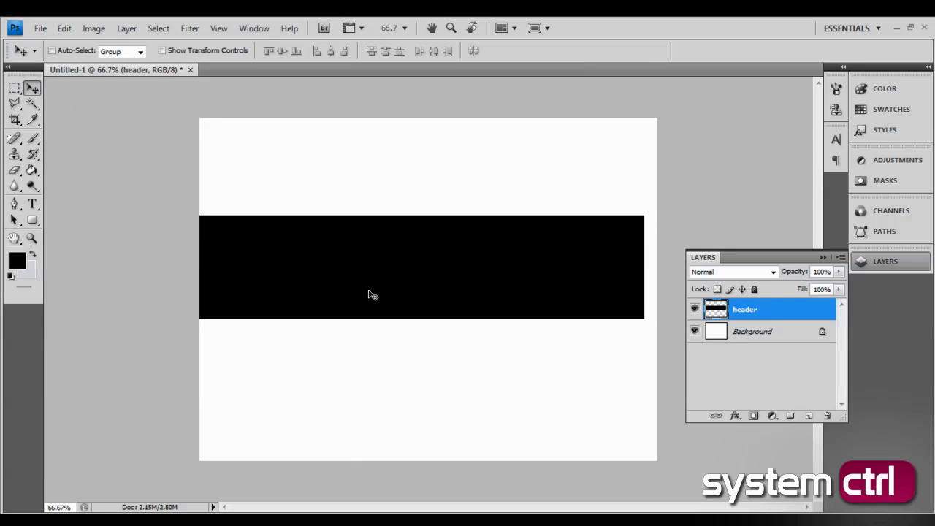
{"action": "key", "text": "shift+Up"}
{"action": "key", "text": "shift+Up"}
{"action": "key", "text": "shift+Up"}
{"action": "key", "text": "shift+Up"}
{"action": "key", "text": "shift+Up"}
{"action": "key", "text": "shift+Up"}
{"action": "key", "text": "shift+Up"}
{"action": "key", "text": "shift+Up"}
{"action": "key", "text": "shift+Up"}
{"action": "key", "text": "shift+Up"}
{"action": "key", "text": "shift+Up"}
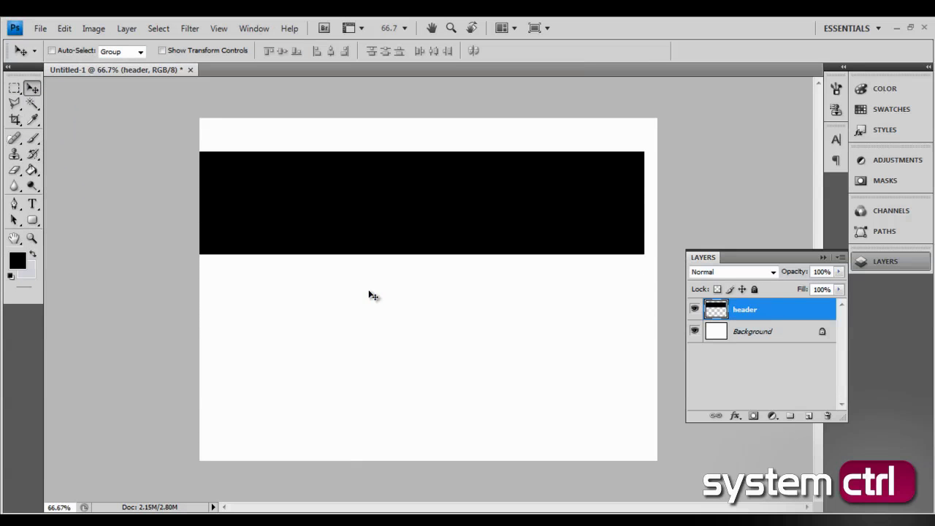
{"action": "key", "text": "shift+Up"}
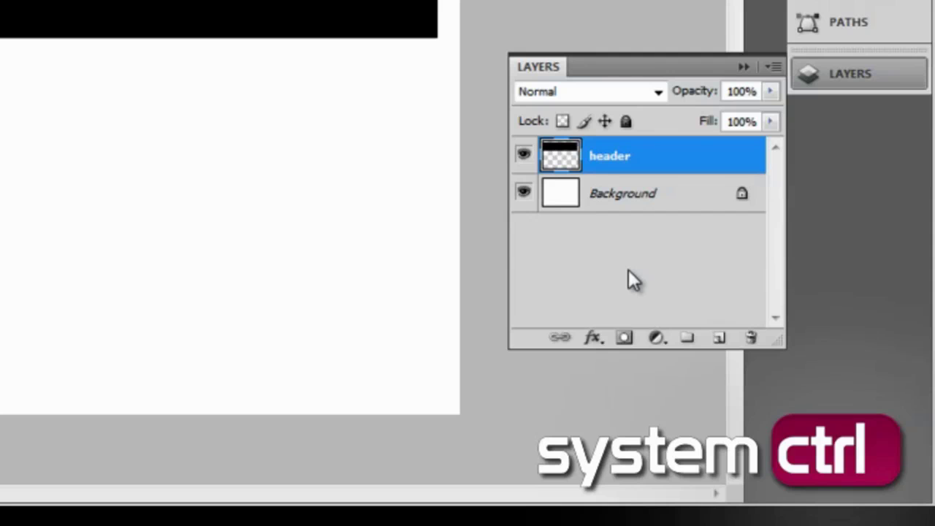
Step: Add a new empty layer above the header layer
{"action": "left_click", "coordinate": [719, 341]}
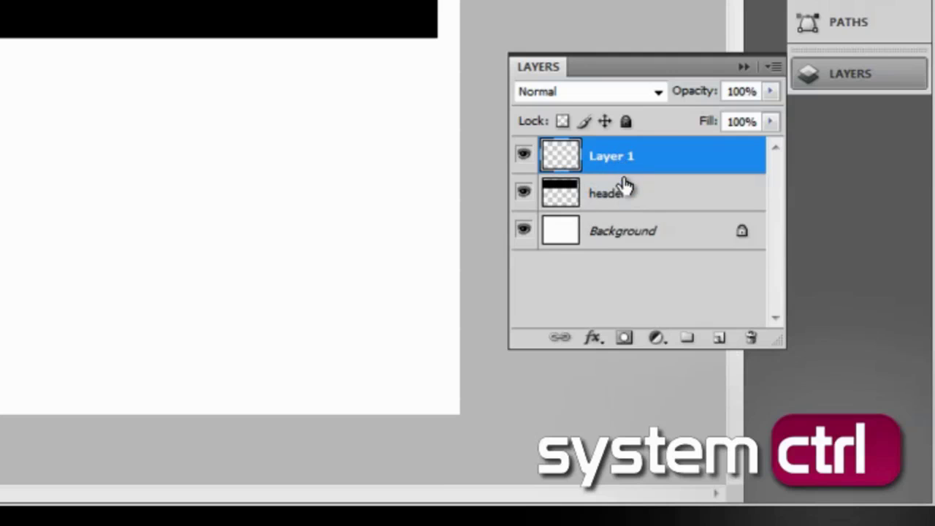
{"action": "left_click", "coordinate": [718, 339]}
{"action": "left_click", "coordinate": [718, 338]}
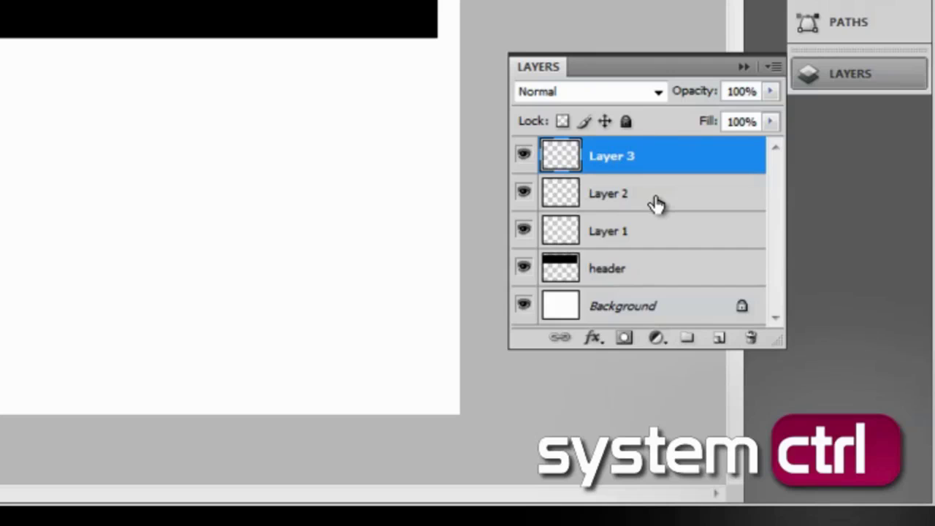
{"action": "key", "text": "Delete"}
{"action": "key", "text": "Delete"}
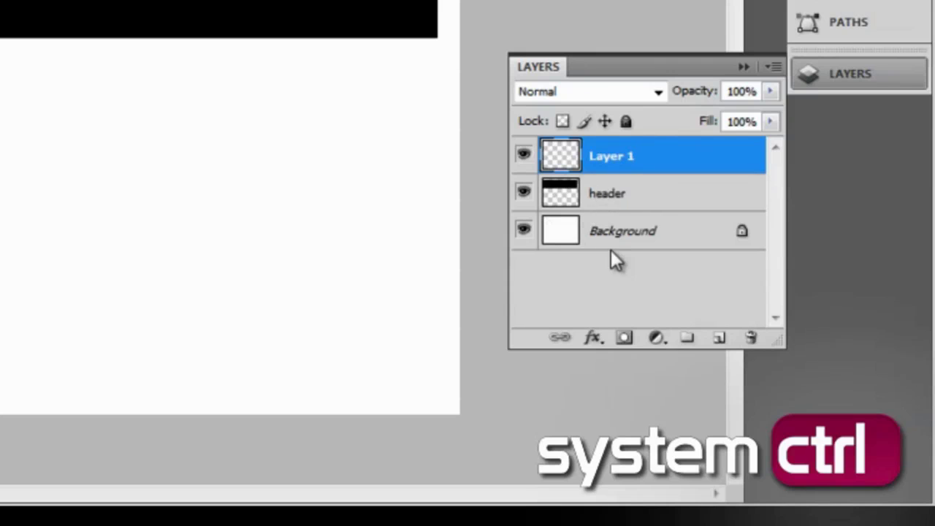
Step: Rename the empty layer above header to "nav"
{"action": "double_click", "coordinate": [616, 161]}
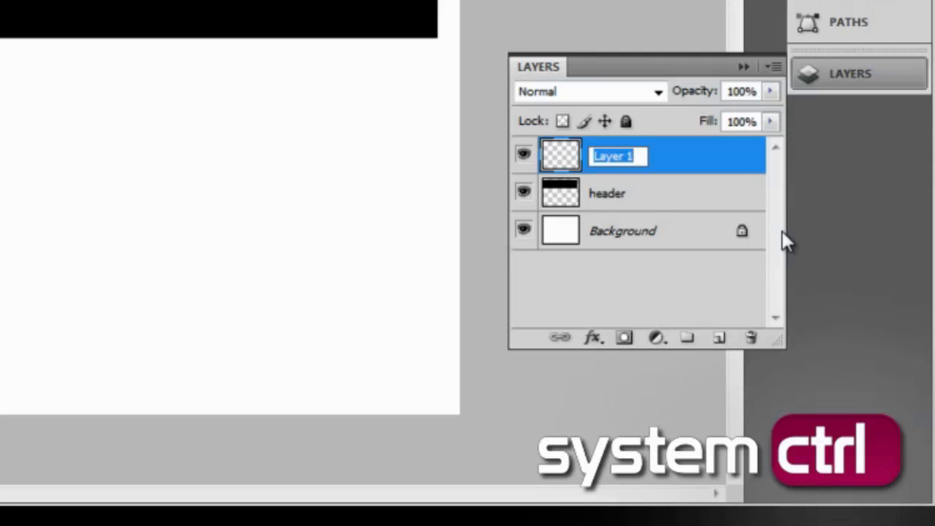
{"action": "type", "text": "nav"}
{"action": "left_click", "coordinate": [694, 168]}
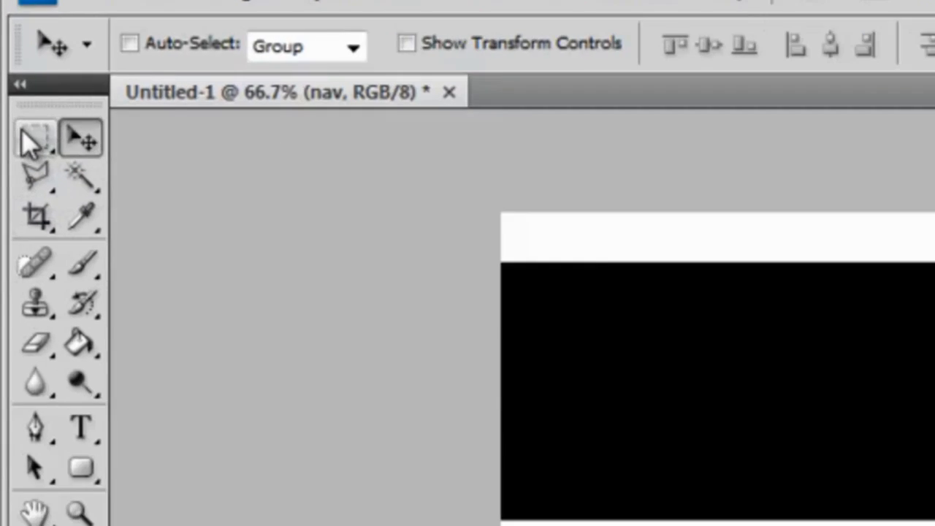
Step: Select a thin rectangular strip just below the black bar, matching its width, and keep the nav layer active
{"action": "left_click", "coordinate": [14, 87]}
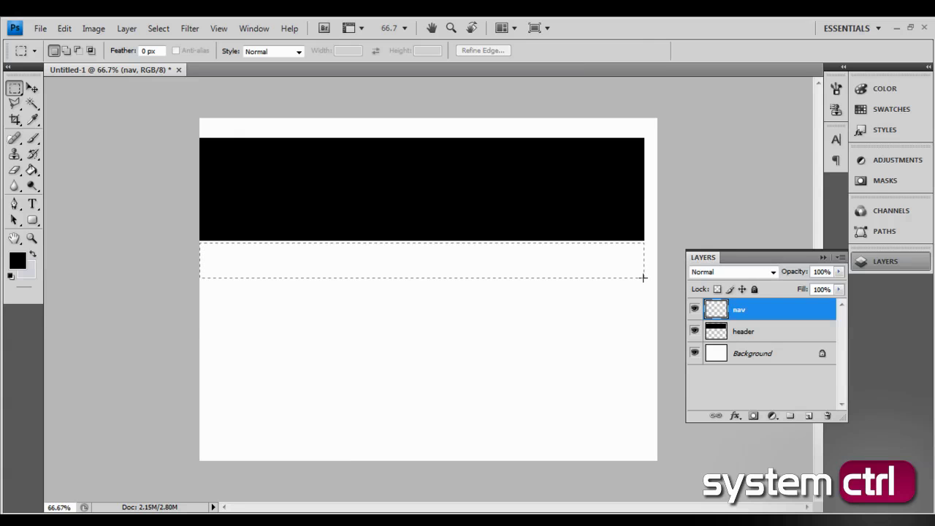
{"action": "left_click_drag", "start_coordinate": [643, 276], "coordinate": [644, 276]}
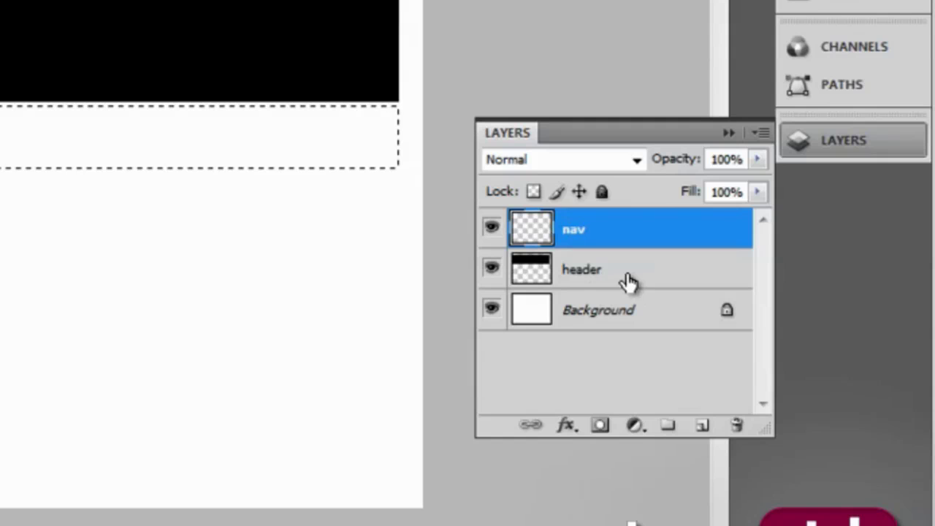
{"action": "left_click", "coordinate": [628, 282]}
{"action": "left_click", "coordinate": [629, 237]}
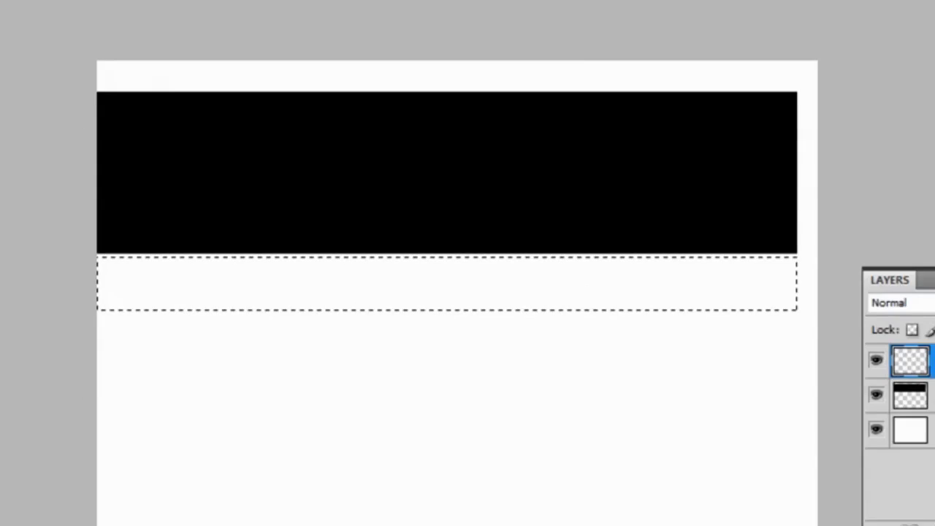
Step: Set the foreground color to a fully saturated green
{"action": "left_click", "coordinate": [23, 268]}
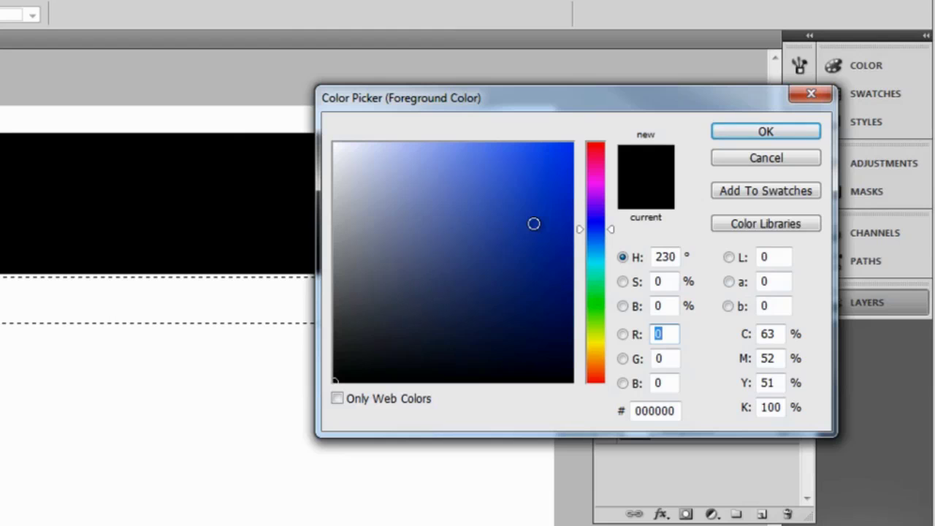
{"action": "left_click", "coordinate": [595, 310]}
{"action": "left_click", "coordinate": [573, 143]}
{"action": "left_click", "coordinate": [765, 132]}
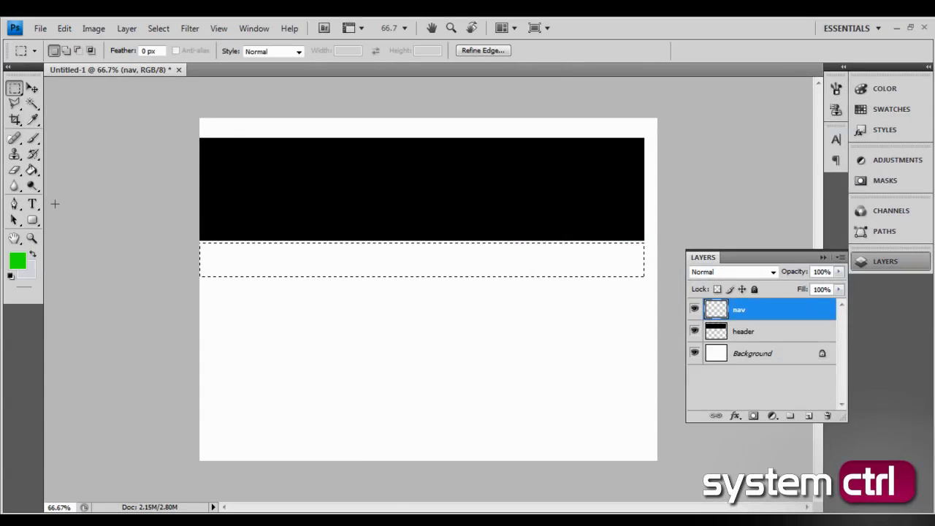
Step: Fill the selected strip with the green on the nav layer, deselect it, and switch to the Move tool
{"action": "left_click", "coordinate": [33, 169]}
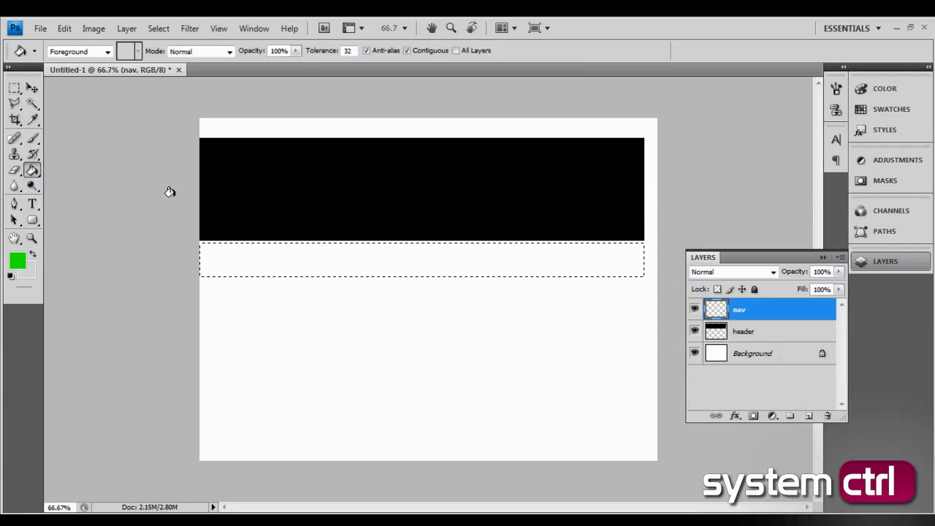
{"action": "left_click", "coordinate": [283, 259]}
{"action": "key", "text": "ctrl+d"}
{"action": "key", "text": "v"}
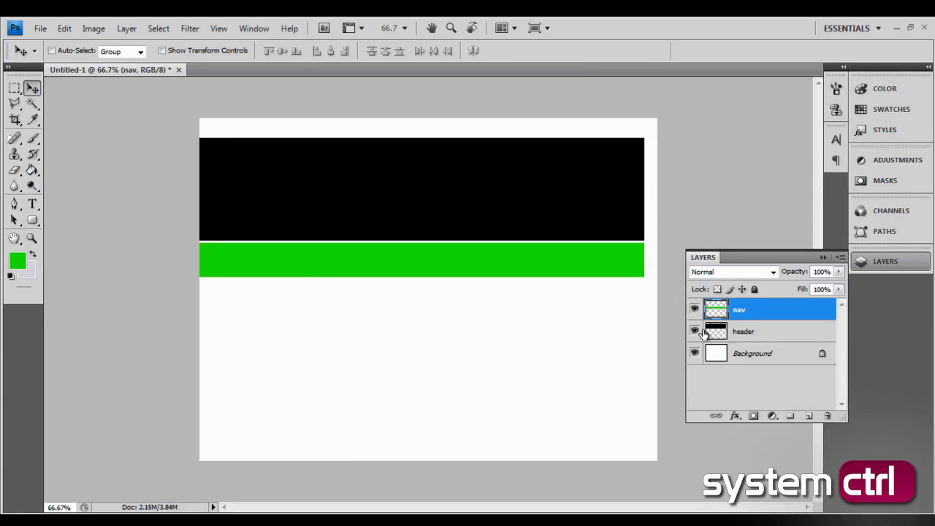
Step: Create a new layer above nav and name it "footer"
{"action": "left_click", "coordinate": [763, 335]}
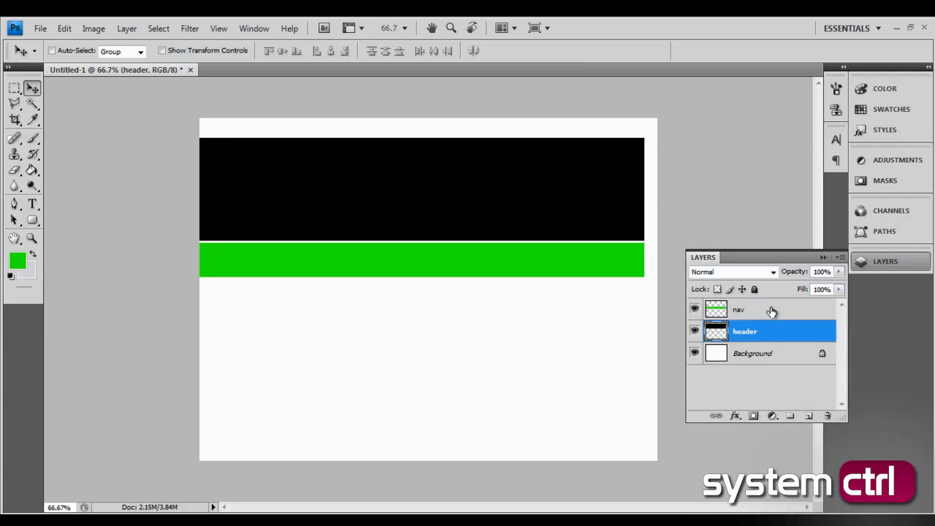
{"action": "left_click", "coordinate": [771, 312]}
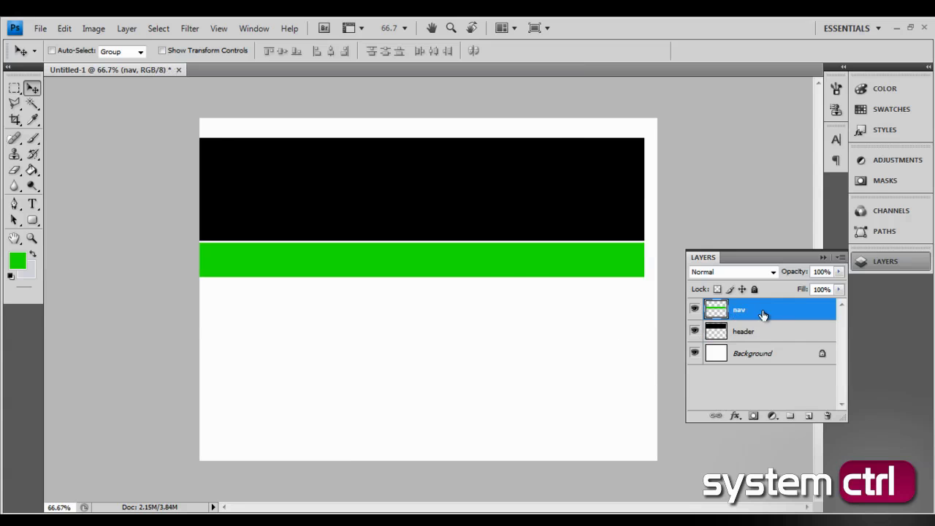
{"action": "left_click", "coordinate": [808, 416]}
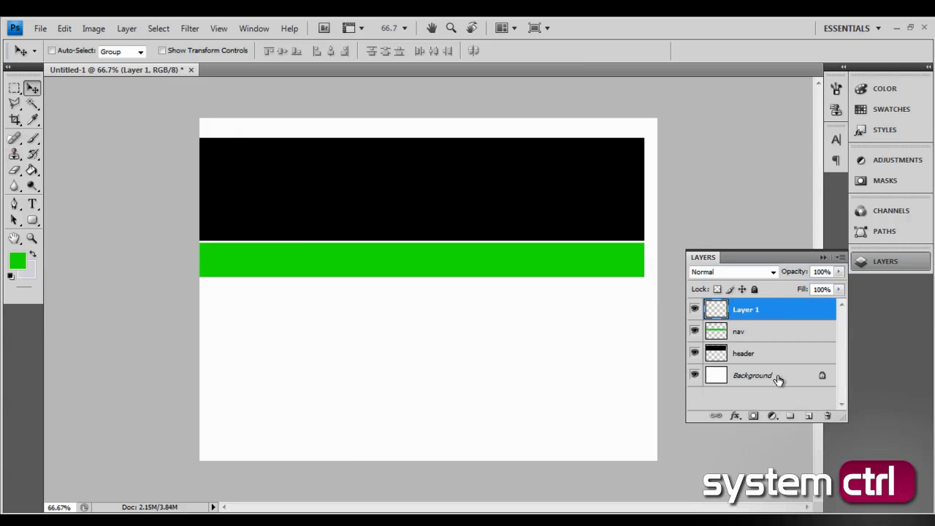
{"action": "double_click", "coordinate": [741, 314]}
{"action": "type", "text": "footer"}
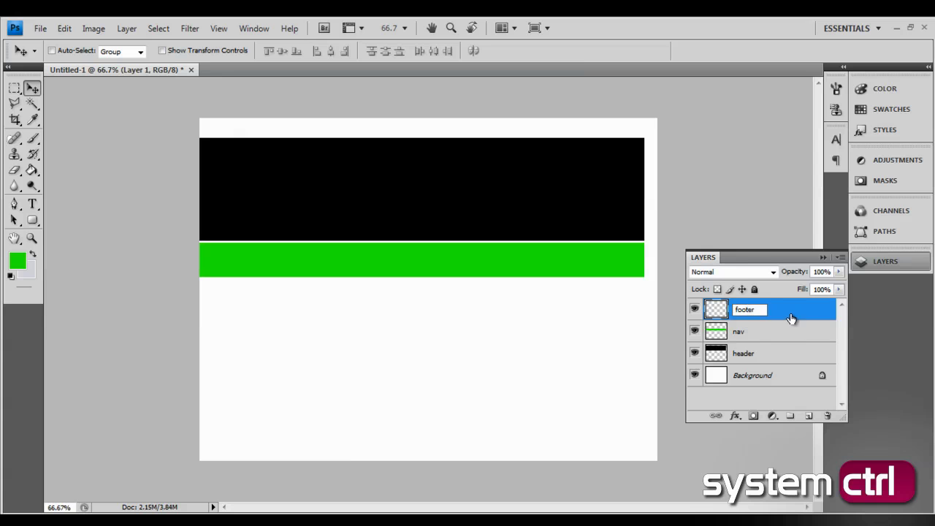
{"action": "key", "text": "Return"}
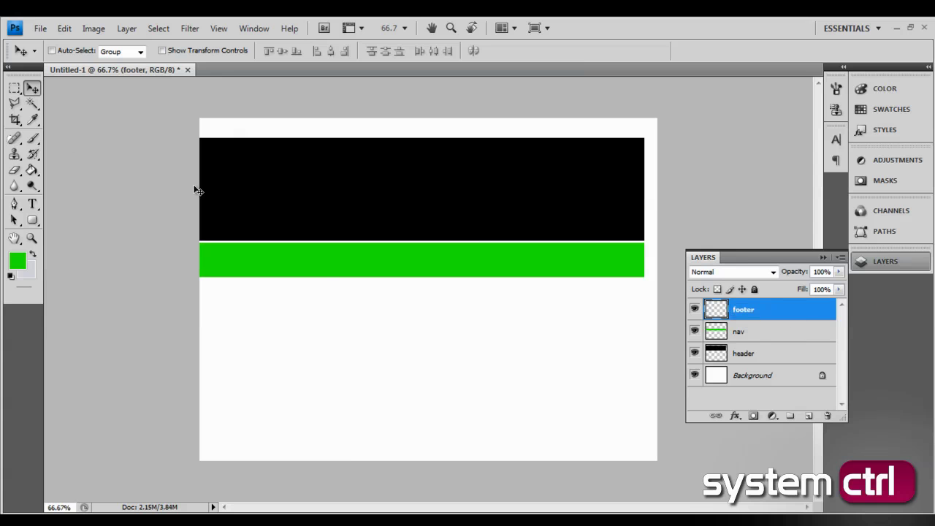
Step: Make the footer layer active and switch to the Rectangular Marquee tool
{"action": "left_click", "coordinate": [766, 358]}
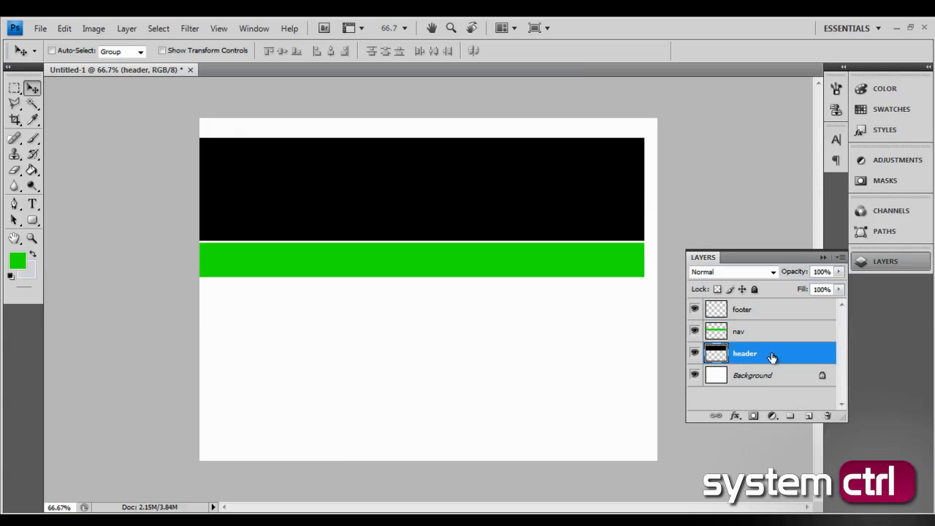
{"action": "left_click", "coordinate": [772, 332]}
{"action": "left_click", "coordinate": [767, 311]}
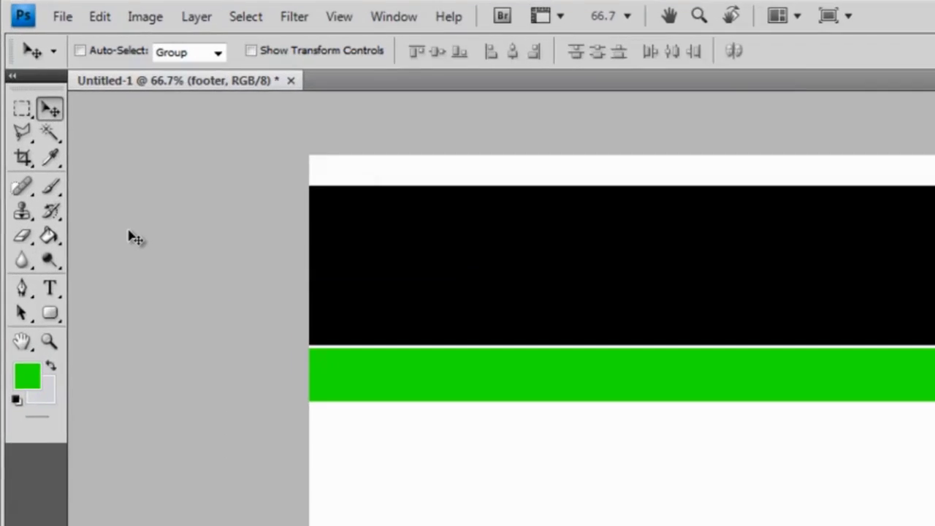
{"action": "left_click", "coordinate": [31, 115]}
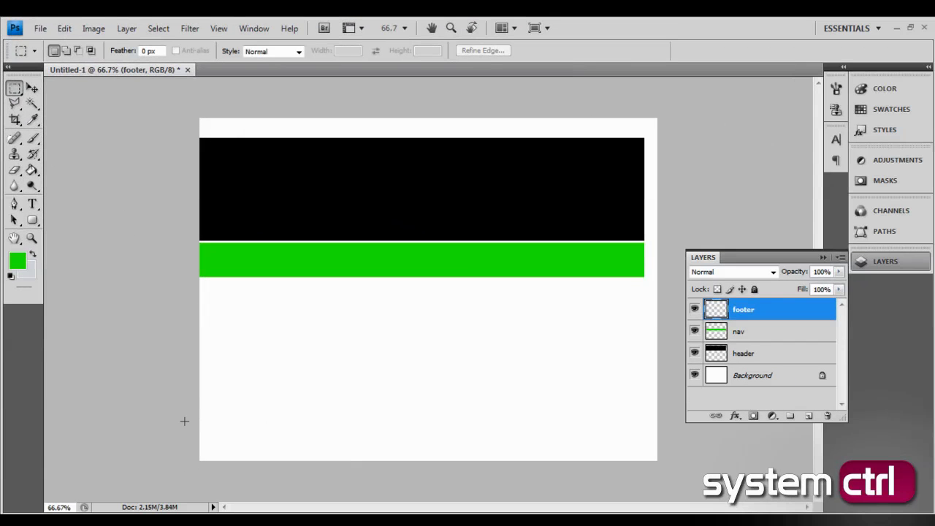
{"action": "left_click_drag", "start_coordinate": [197, 442], "coordinate": [664, 471]}
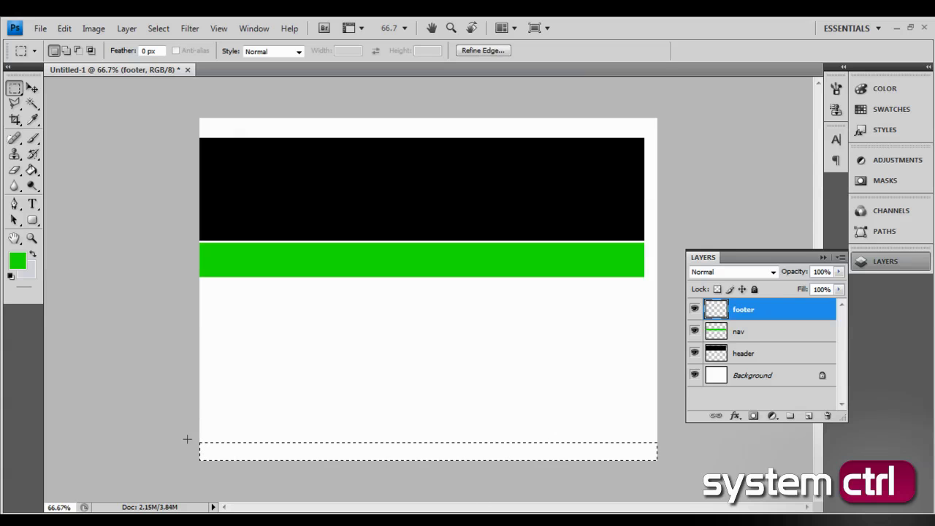
{"action": "left_click_drag", "start_coordinate": [175, 436], "coordinate": [221, 457]}
{"action": "left_click_drag", "start_coordinate": [358, 479], "coordinate": [687, 490]}
{"action": "left_click_drag", "start_coordinate": [268, 444], "coordinate": [436, 460]}
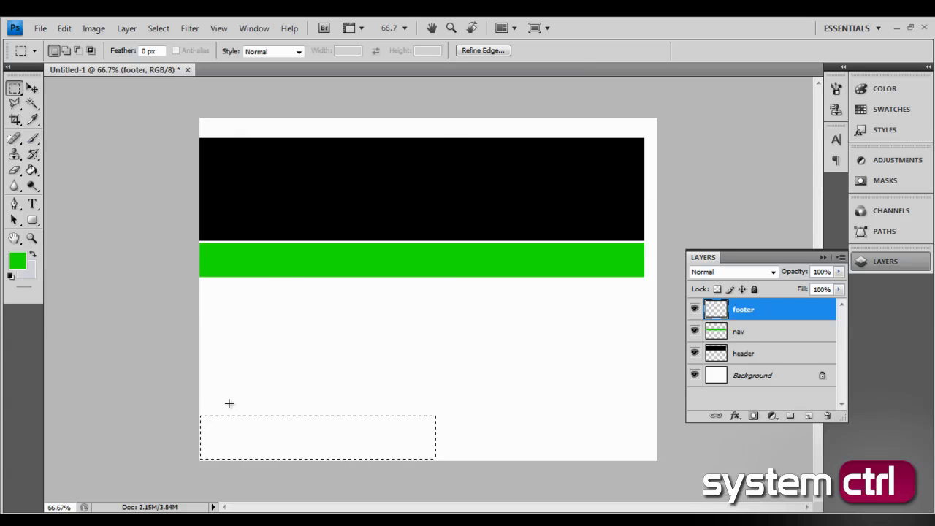
{"action": "left_click", "coordinate": [142, 398]}
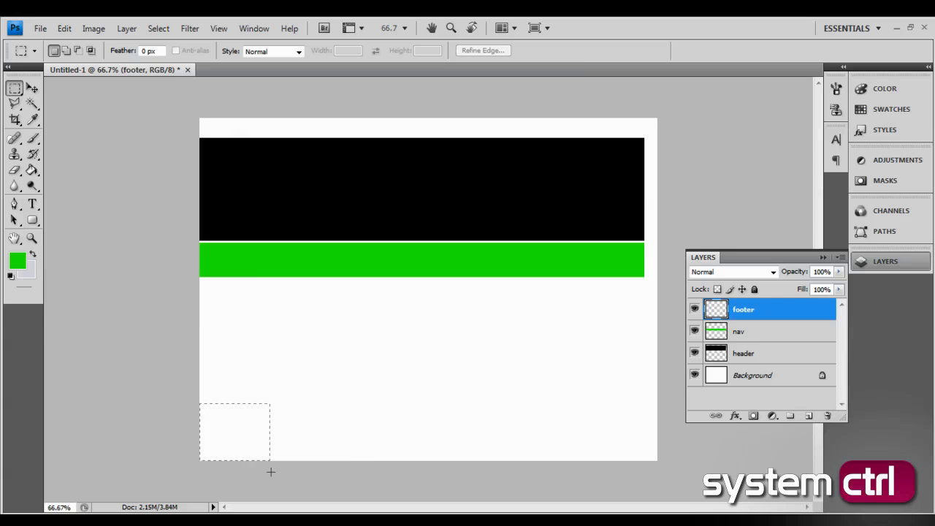
{"action": "left_click_drag", "start_coordinate": [656, 468], "coordinate": [657, 468]}
{"action": "left_click", "coordinate": [170, 392]}
Step: Select a thin full-width strip along the canvas's bottom edge, fill it with bright cyan on the footer layer, and deselect it
{"action": "left_click_drag", "start_coordinate": [182, 431], "coordinate": [213, 442]}
{"action": "left_click_drag", "start_coordinate": [684, 501], "coordinate": [684, 501]}
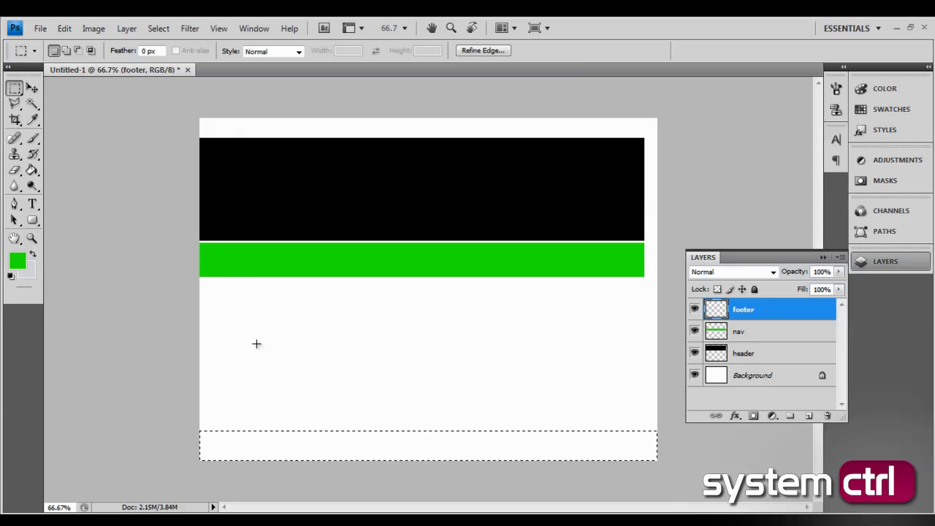
{"action": "left_click", "coordinate": [33, 169]}
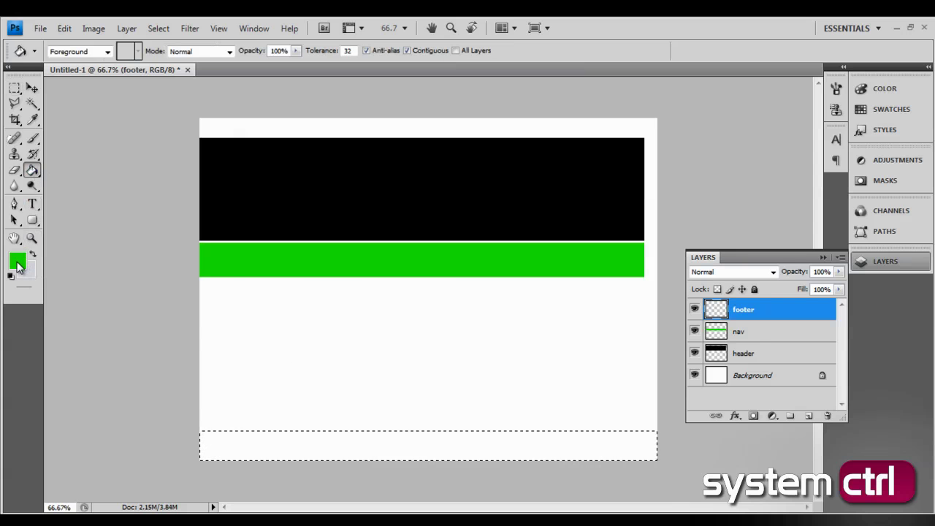
{"action": "left_click", "coordinate": [17, 261]}
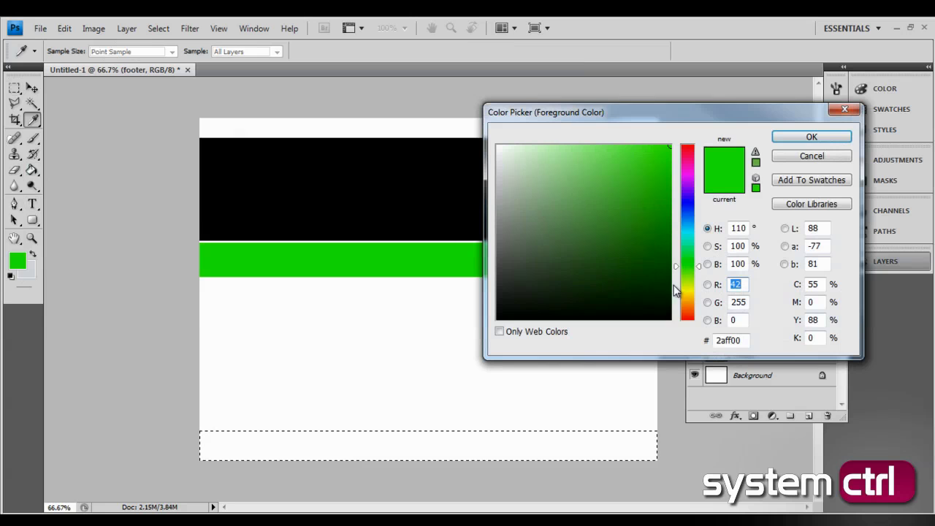
{"action": "left_click_drag", "start_coordinate": [687, 265], "coordinate": [687, 235]}
{"action": "key", "text": "Return"}
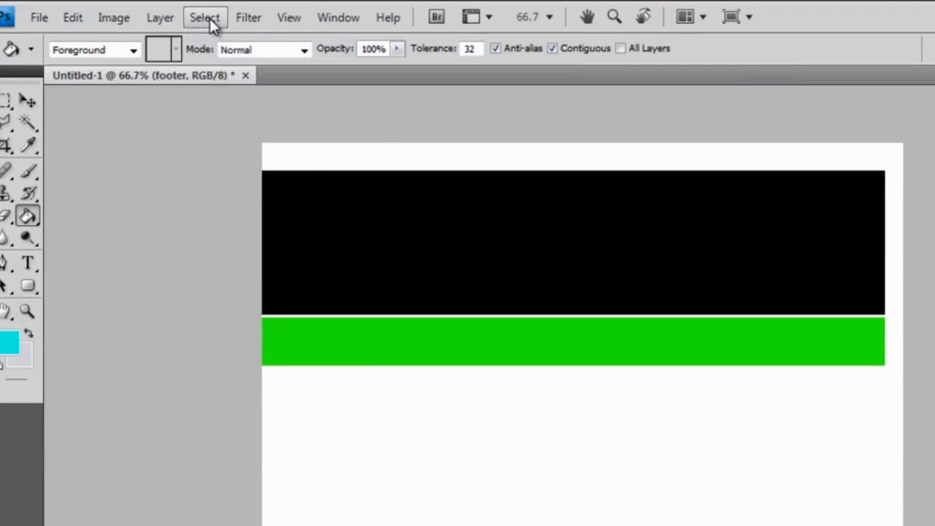
{"action": "left_click", "coordinate": [209, 18]}
{"action": "left_click", "coordinate": [215, 53]}
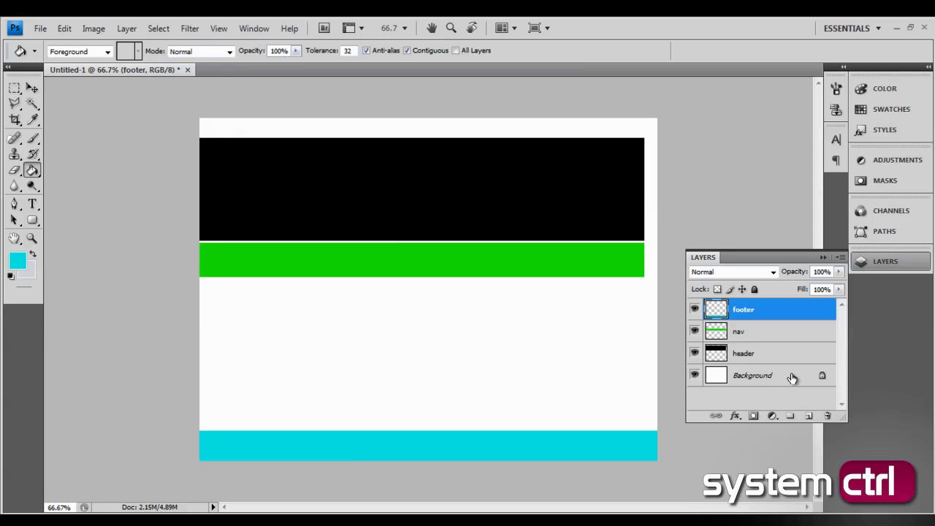
Step: Convert the locked Background into a regular layer named "background"
{"action": "left_click", "coordinate": [792, 376]}
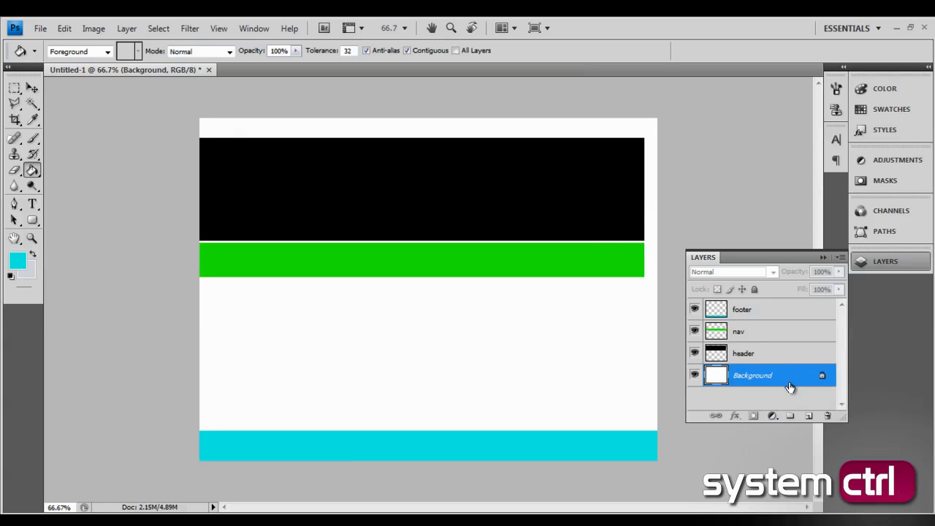
{"action": "double_click", "coordinate": [792, 380]}
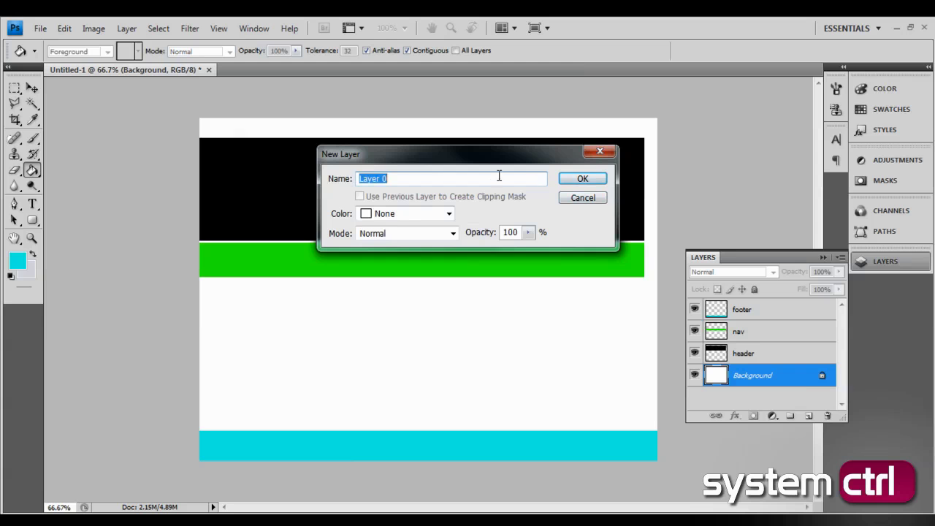
{"action": "type", "text": "b"}
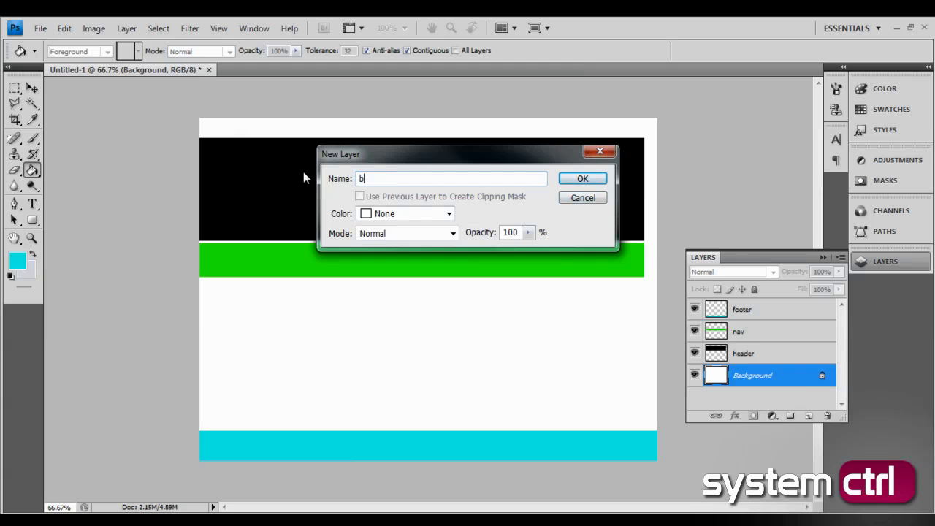
{"action": "type", "text": "ackground"}
{"action": "left_click", "coordinate": [561, 179]}
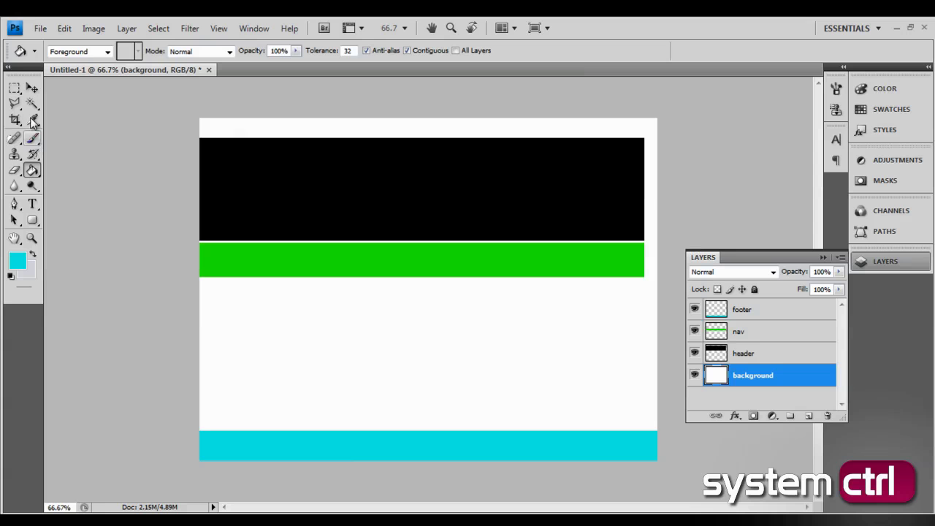
Step: Move the black header bar up past the canvas's top edge to make it look shorter, and center it horizontally
{"action": "left_click", "coordinate": [32, 88]}
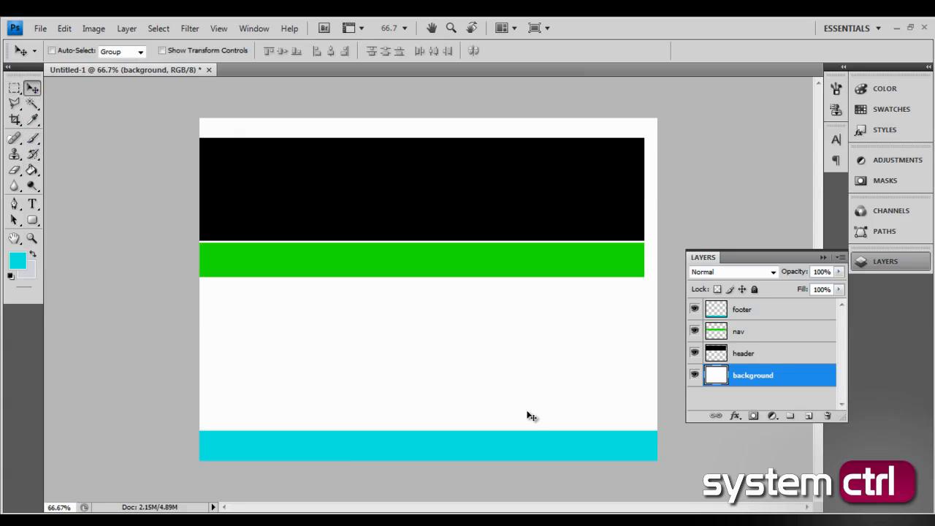
{"action": "left_click", "coordinate": [767, 354]}
{"action": "left_click_drag", "start_coordinate": [377, 188], "coordinate": [389, 157]}
{"action": "left_click_drag", "start_coordinate": [388, 137], "coordinate": [384, 132]}
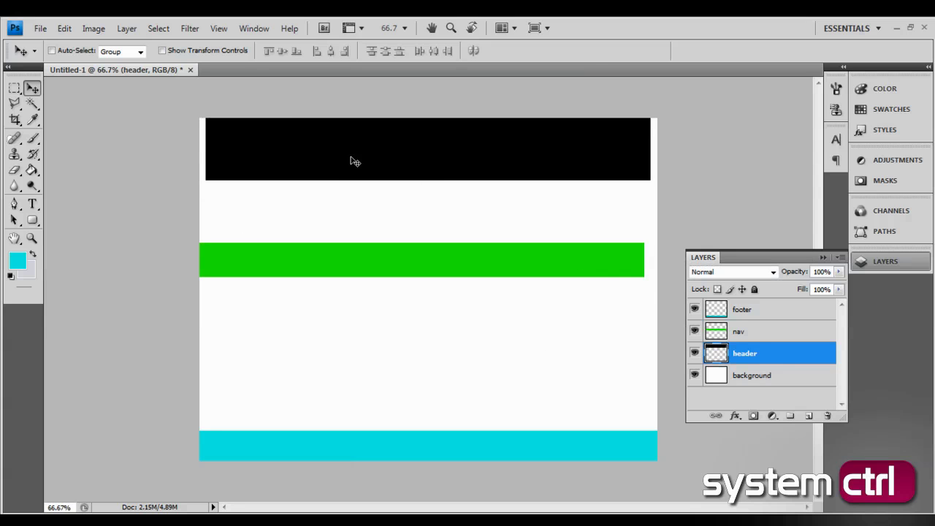
Step: Move the green bar on the nav layer up flush beneath the black header bar, aligning their side edges
{"action": "right_click", "coordinate": [360, 264]}
{"action": "left_click", "coordinate": [351, 267]}
{"action": "left_click", "coordinate": [767, 334]}
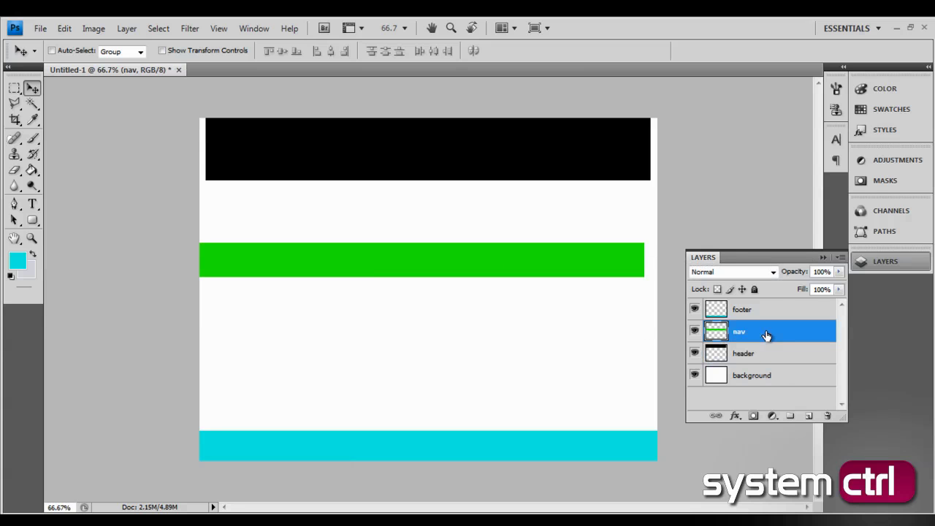
{"action": "left_click_drag", "start_coordinate": [430, 262], "coordinate": [436, 202]}
{"action": "key", "text": "Left"}
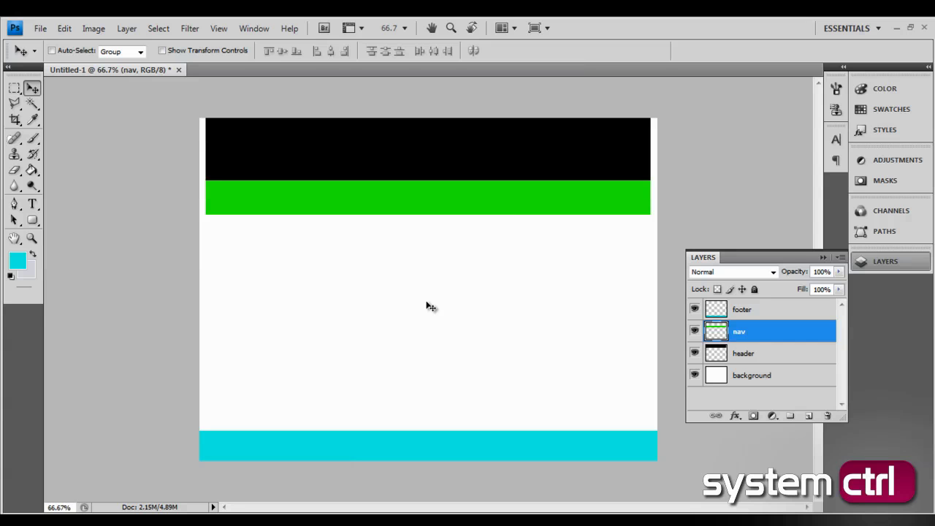
Step: Free Transform the green nav bar into a thinner strip, keeping its top edge against the header
{"action": "key", "text": "ctrl+t"}
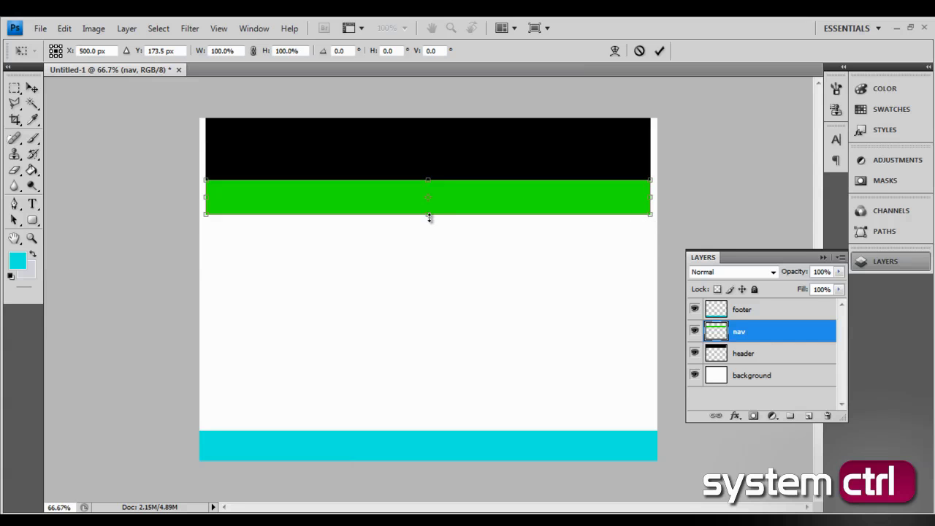
{"action": "left_click_drag", "start_coordinate": [429, 214], "coordinate": [387, 464]}
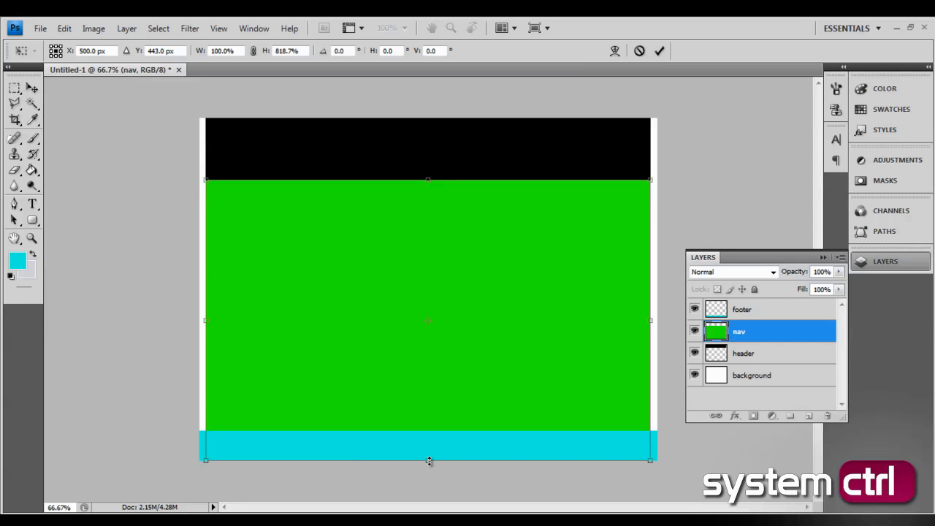
{"action": "left_click_drag", "start_coordinate": [429, 460], "coordinate": [428, 200]}
{"action": "key", "text": "Return"}
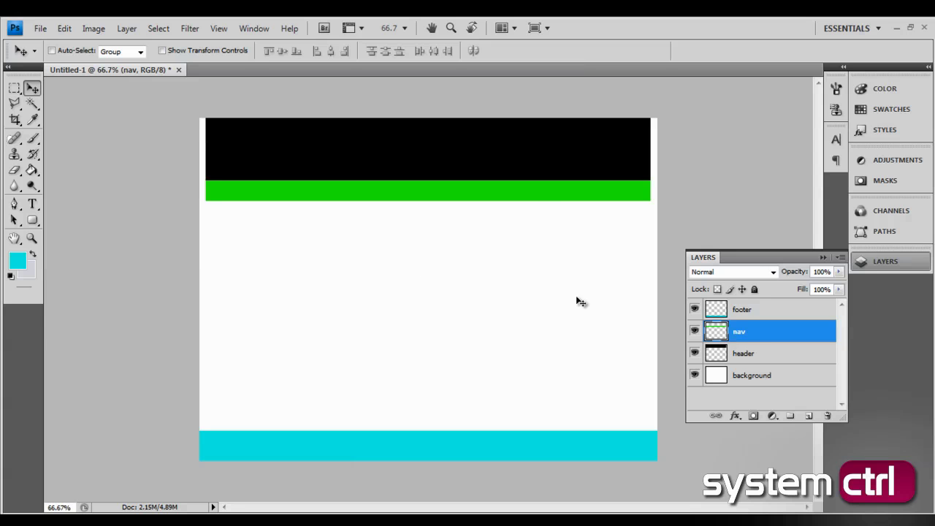
Step: Add a Gradient Overlay layer style to the header layer and show its gradient settings
{"action": "left_click", "coordinate": [787, 358]}
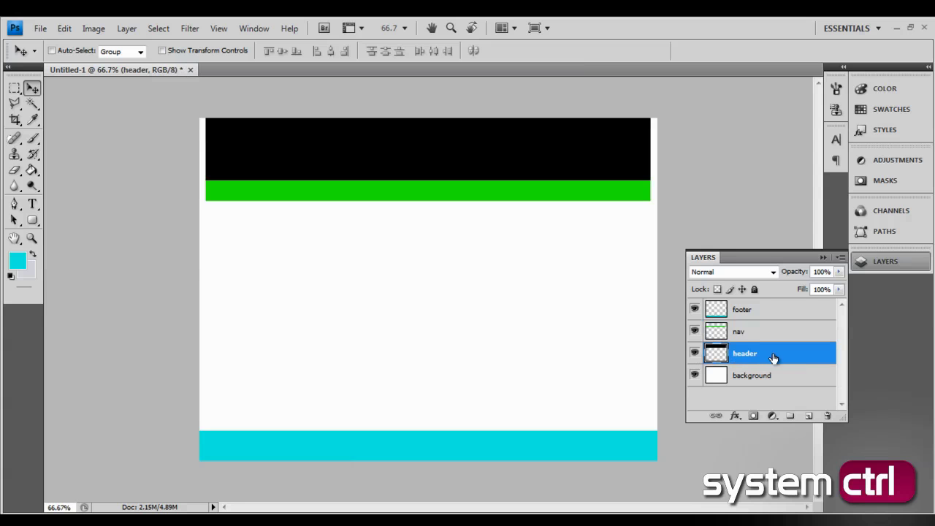
{"action": "double_click", "coordinate": [793, 358]}
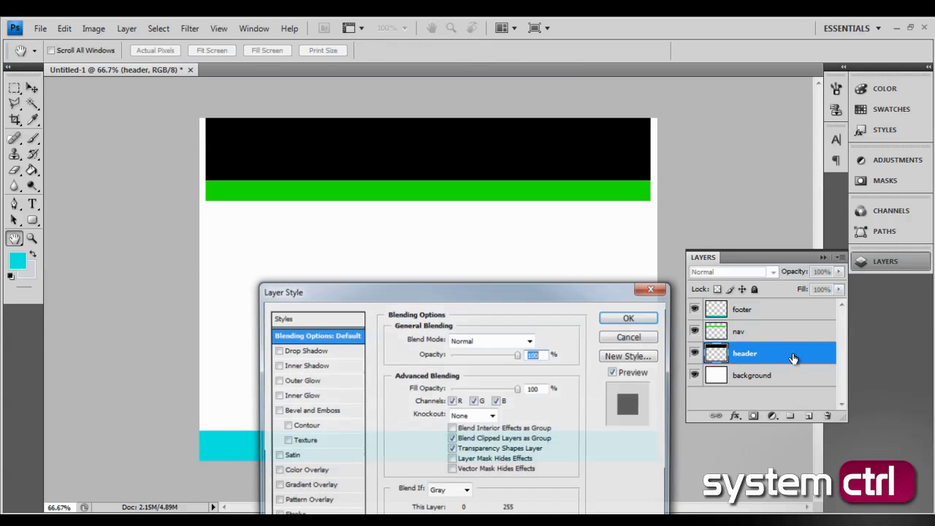
{"action": "left_click_drag", "start_coordinate": [382, 290], "coordinate": [555, 120]}
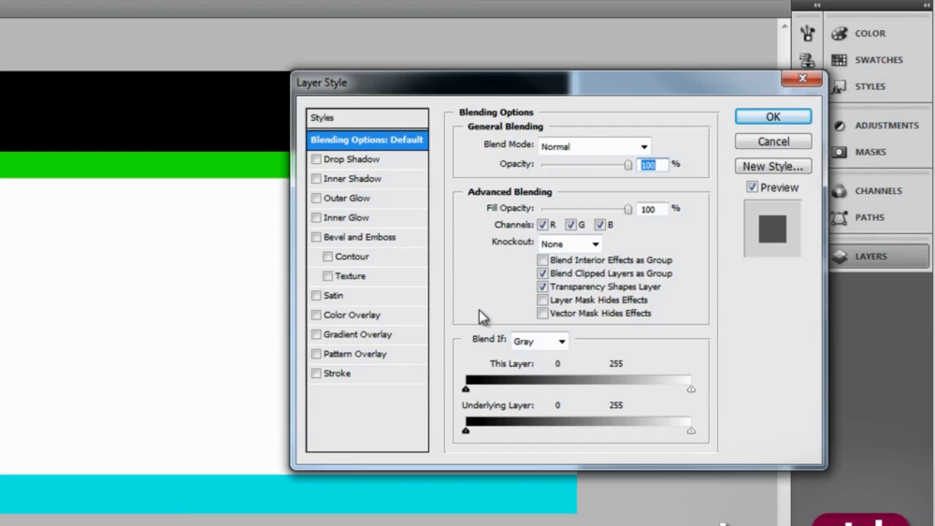
{"action": "left_click", "coordinate": [315, 333]}
{"action": "left_click_drag", "start_coordinate": [402, 76], "coordinate": [245, 184]}
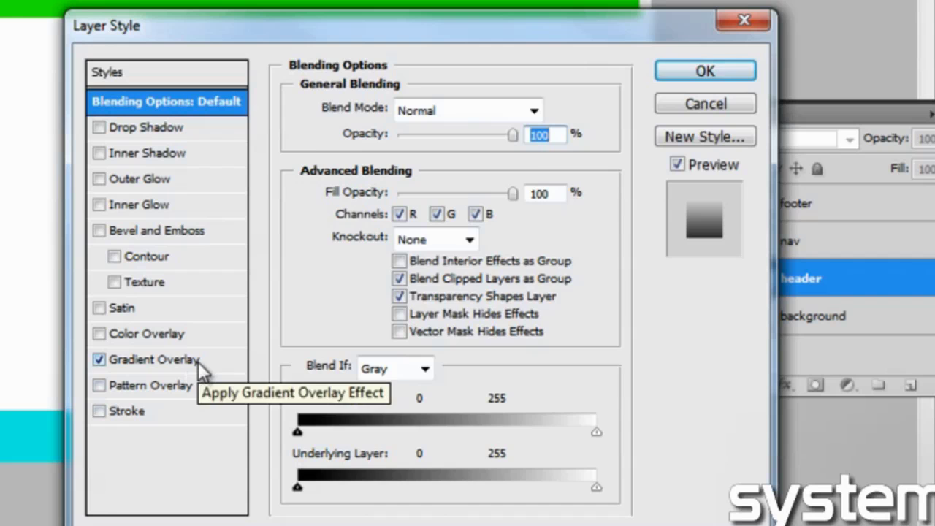
{"action": "left_click", "coordinate": [205, 375]}
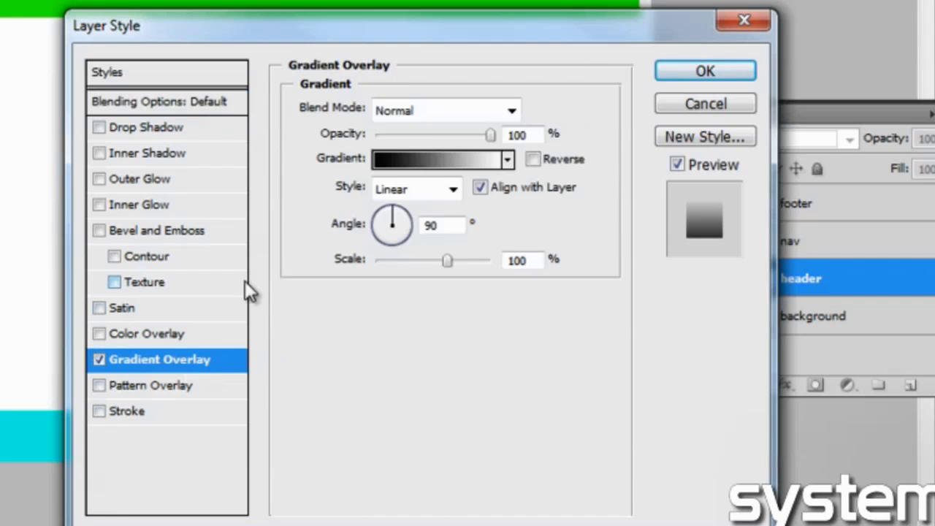
Step: Compare the header with and without the Gradient Overlay, using the effect's on/off state and the preview
{"action": "left_click", "coordinate": [100, 360]}
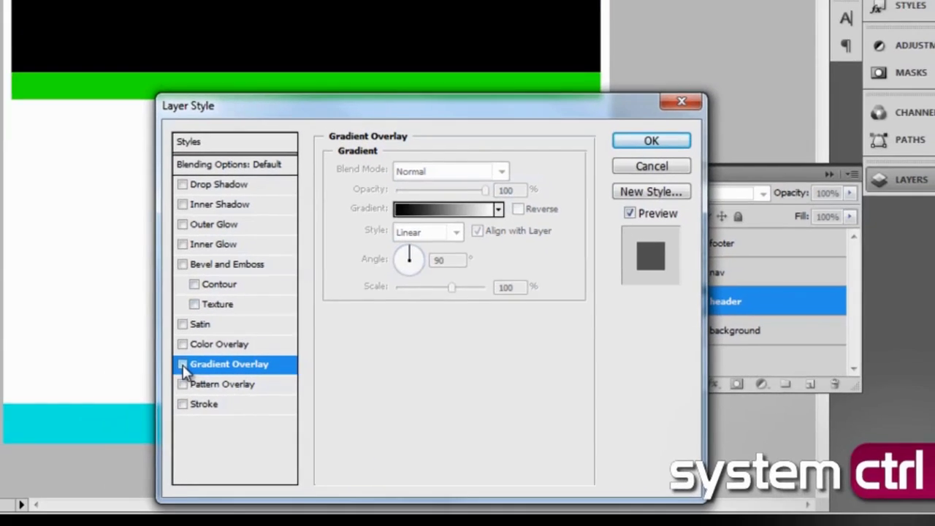
{"action": "left_click", "coordinate": [100, 360]}
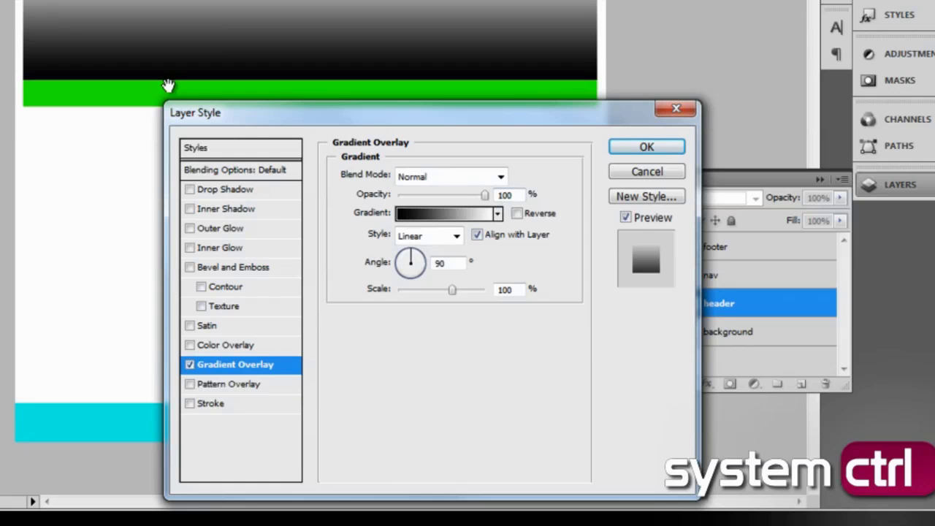
{"action": "left_click", "coordinate": [625, 217]}
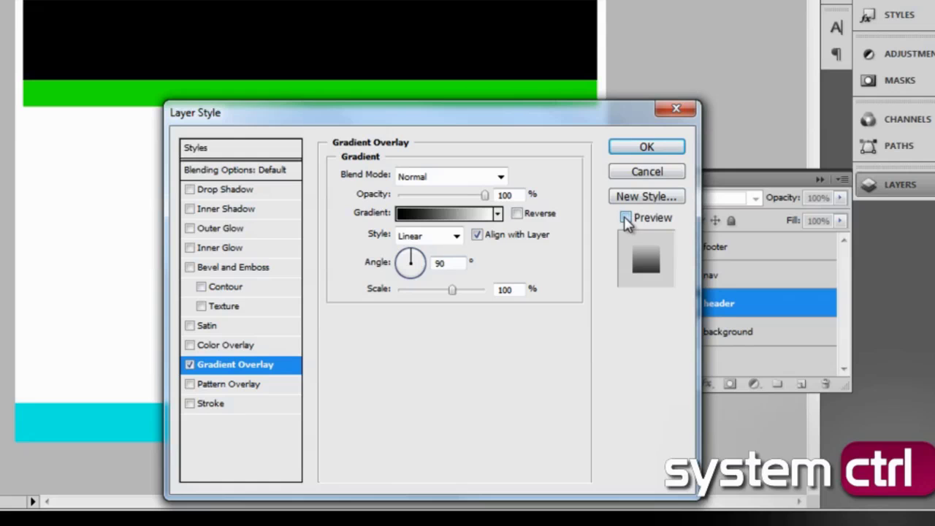
{"action": "left_click", "coordinate": [625, 218]}
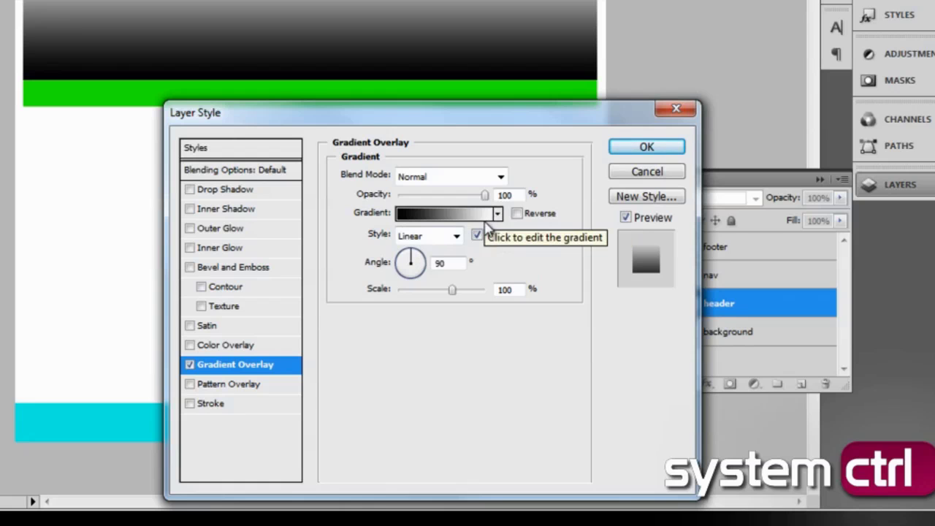
Step: Try the header's gradient overlay at 22% and 73% opacity, and return it to 100%
{"action": "left_click_drag", "start_coordinate": [486, 195], "coordinate": [418, 205]}
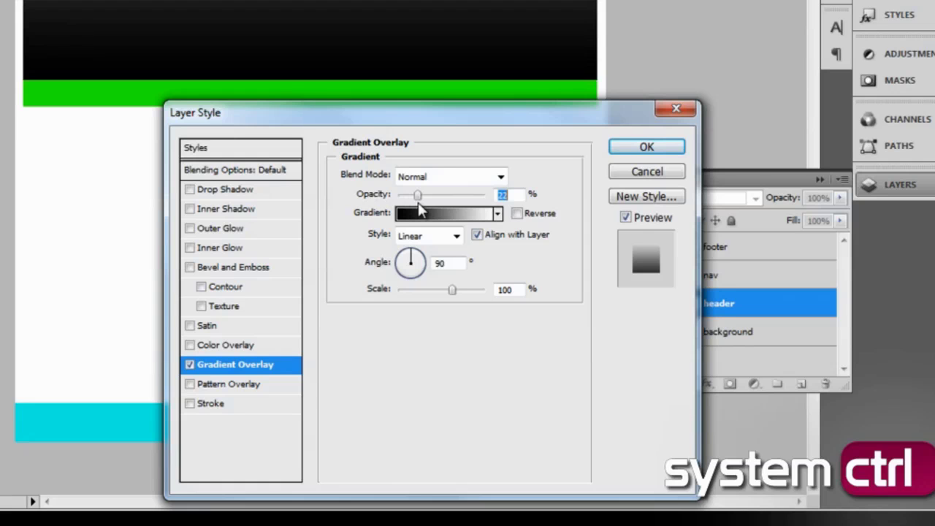
{"action": "left_click_drag", "start_coordinate": [420, 210], "coordinate": [465, 205]}
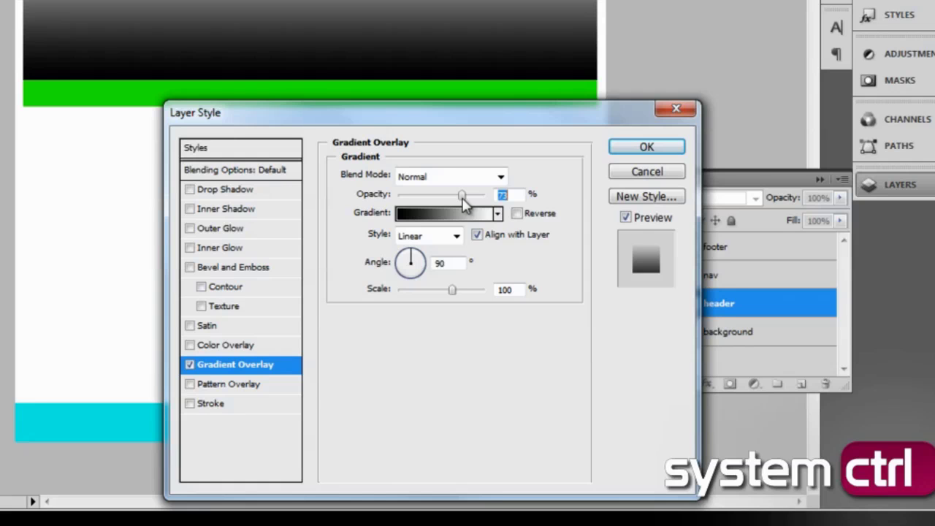
{"action": "left_click_drag", "start_coordinate": [462, 200], "coordinate": [495, 197]}
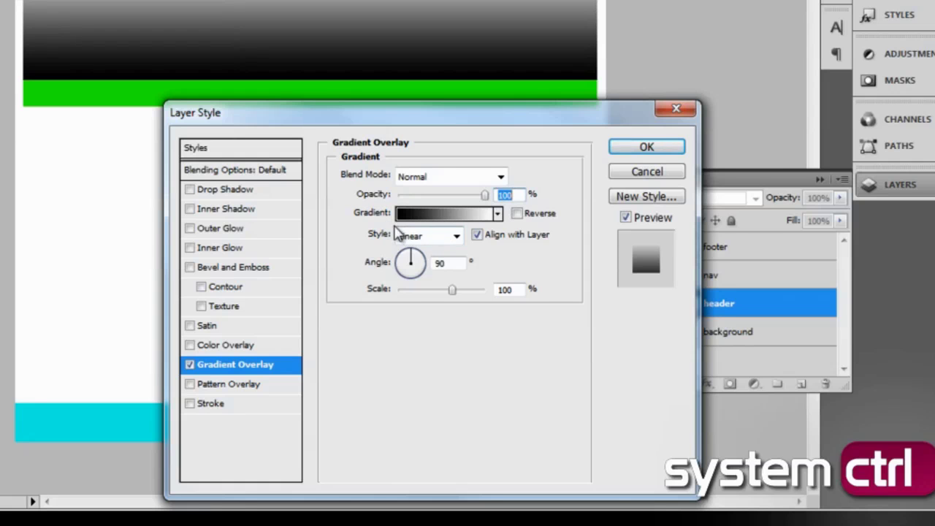
Step: Edit the header gradient and change its black starting stop to dark red with an R value of 100 (#640000)
{"action": "left_click", "coordinate": [451, 214]}
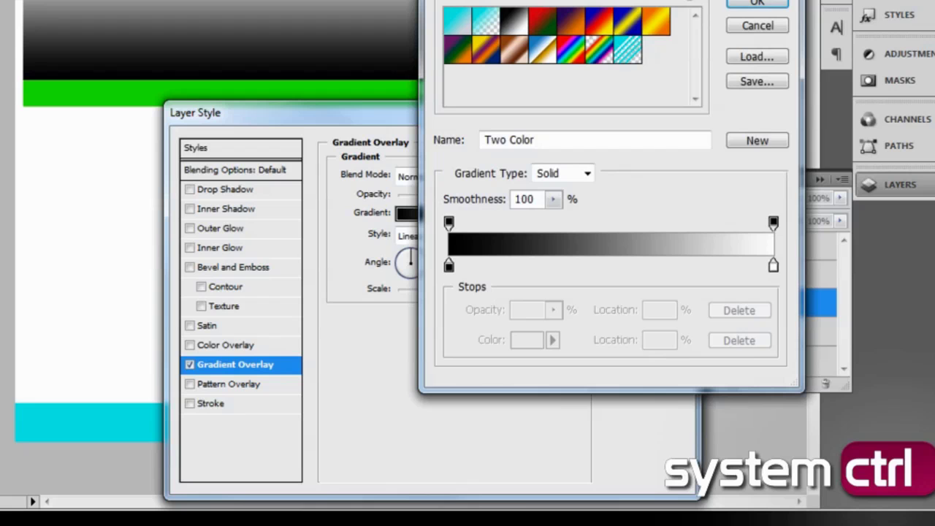
{"action": "left_click_drag", "start_coordinate": [484, 0], "coordinate": [512, 9]}
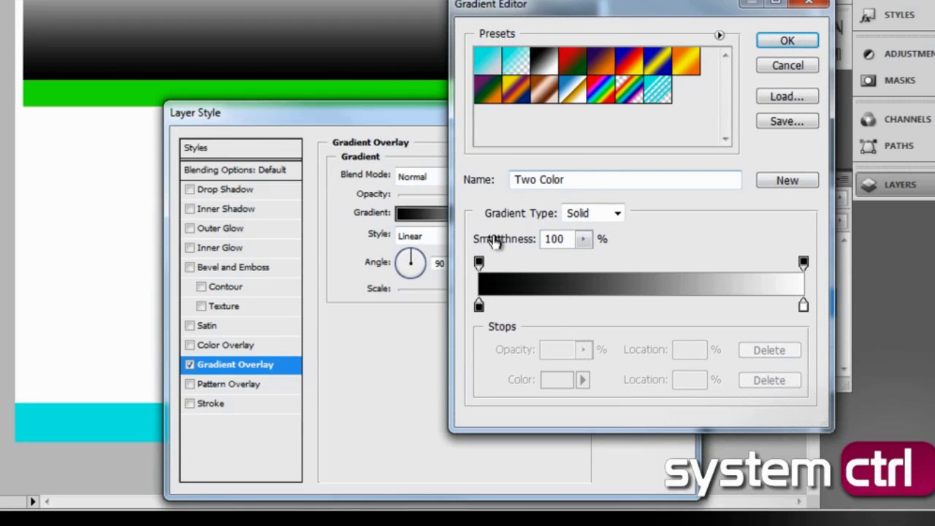
{"action": "double_click", "coordinate": [479, 306]}
{"action": "left_click_drag", "start_coordinate": [599, 84], "coordinate": [671, 144]}
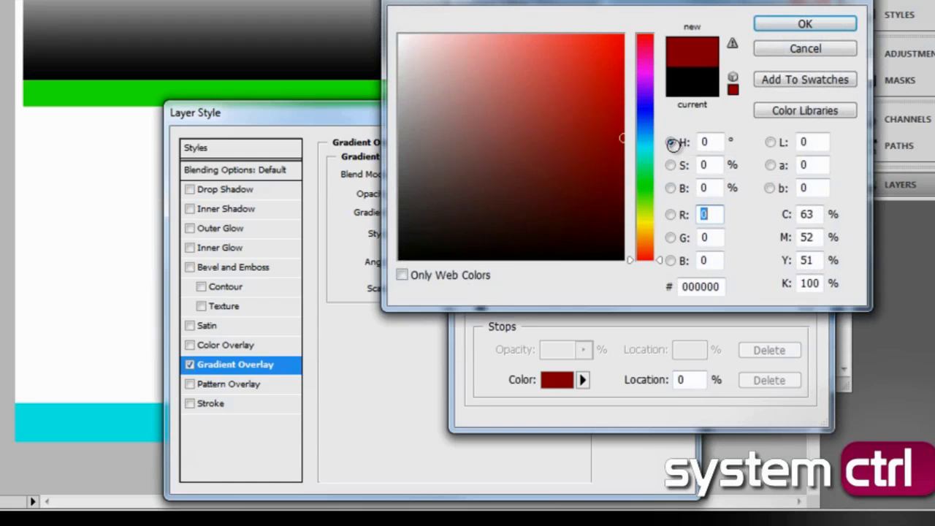
{"action": "type", "text": "100"}
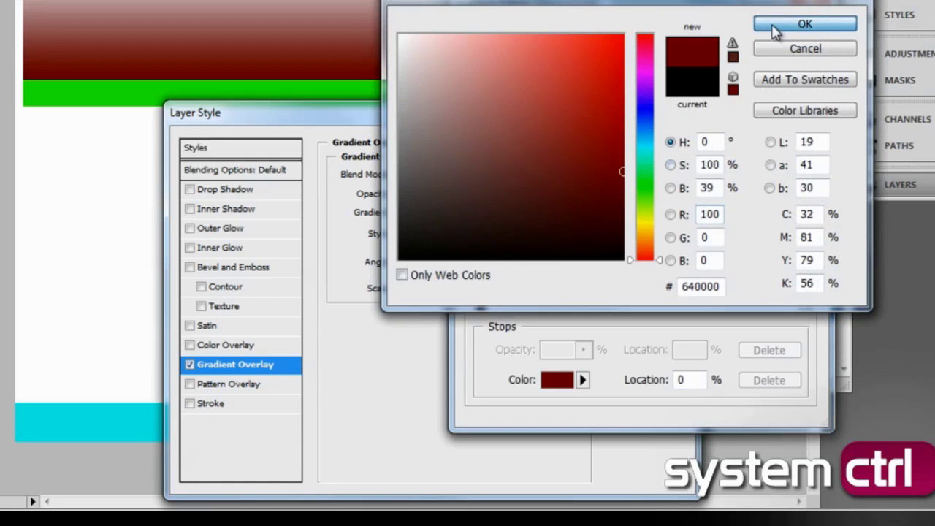
{"action": "left_click", "coordinate": [775, 29]}
Step: Change the header gradient's white end stop to black (#000000) and accept the edited gradient
{"action": "double_click", "coordinate": [805, 306]}
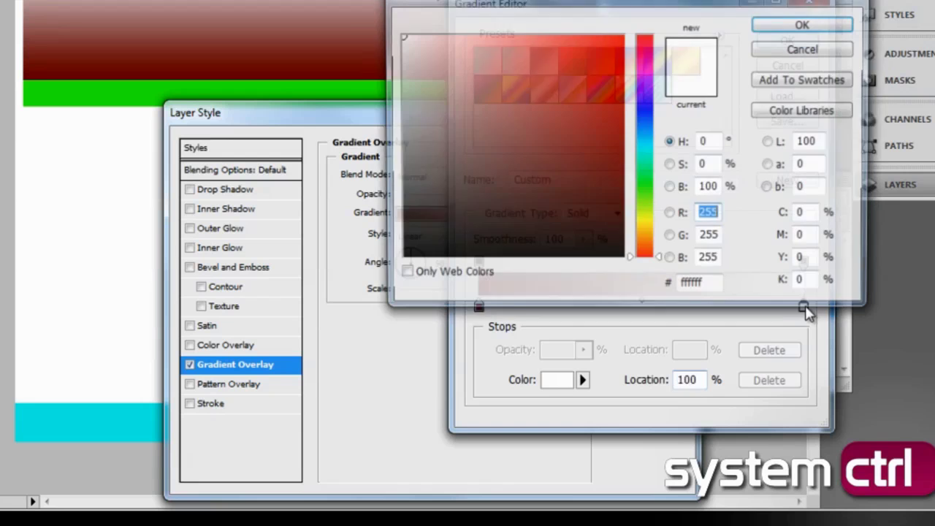
{"action": "type", "text": "0"}
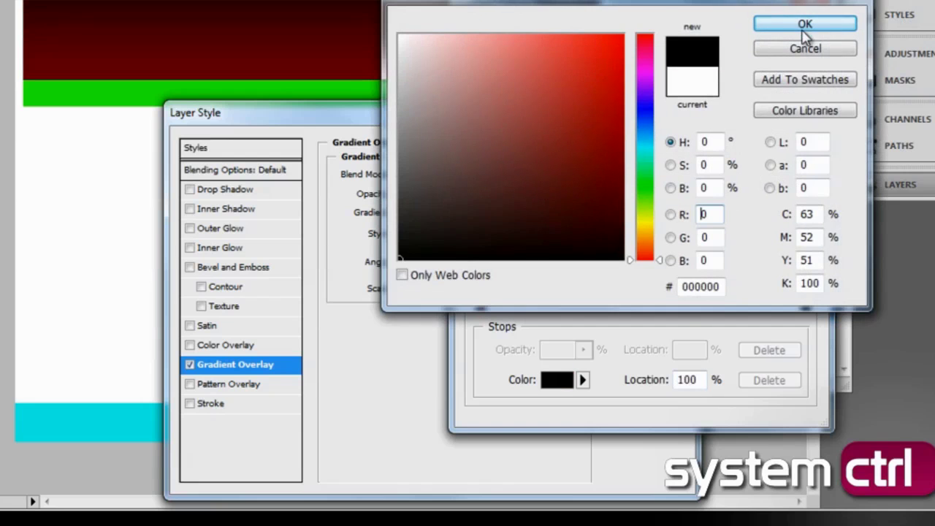
{"action": "left_click", "coordinate": [803, 29]}
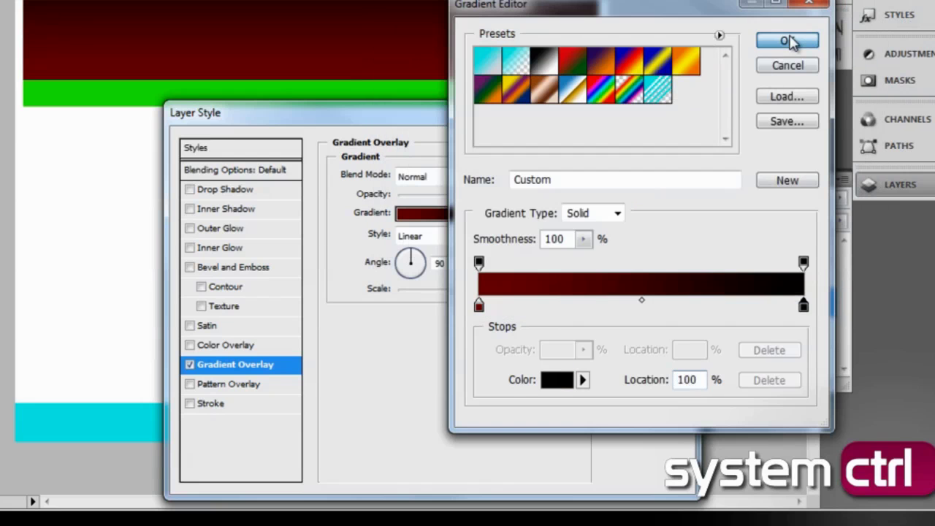
{"action": "left_click", "coordinate": [787, 42]}
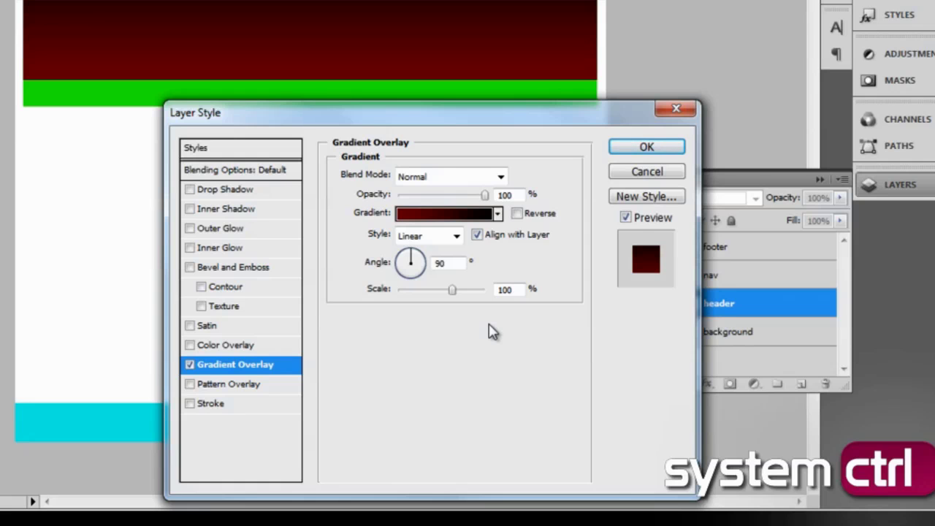
Step: Try the header gradient at 10% scale, set it to about 63%, and apply the layer style
{"action": "left_click_drag", "start_coordinate": [452, 289], "coordinate": [362, 295]}
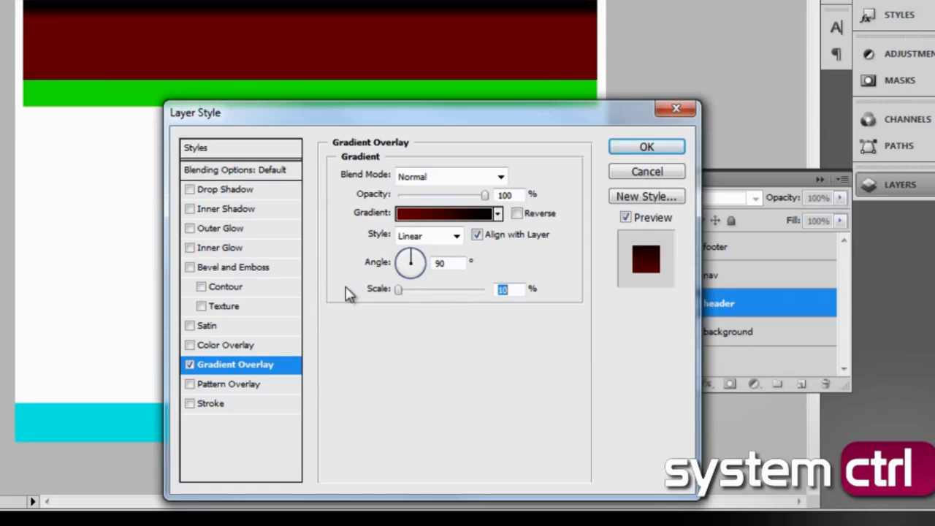
{"action": "left_click_drag", "start_coordinate": [398, 290], "coordinate": [430, 288]}
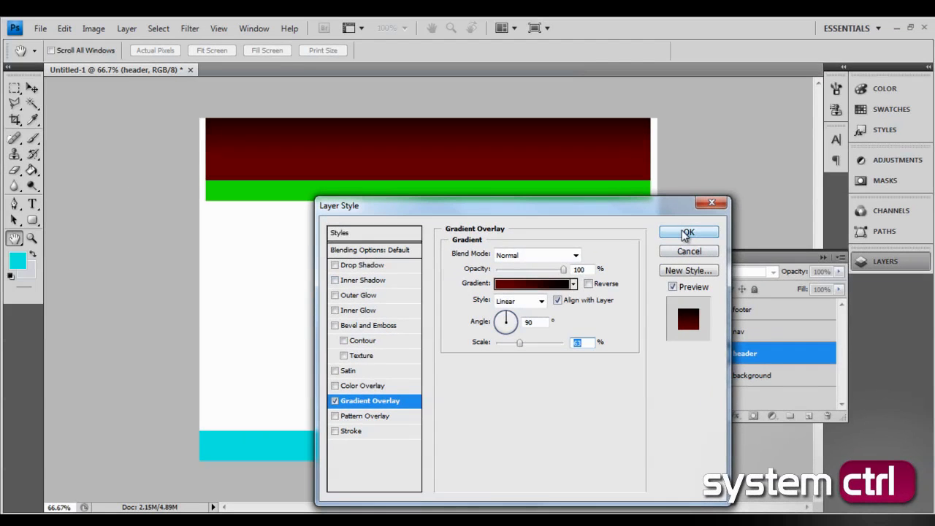
{"action": "left_click", "coordinate": [686, 233]}
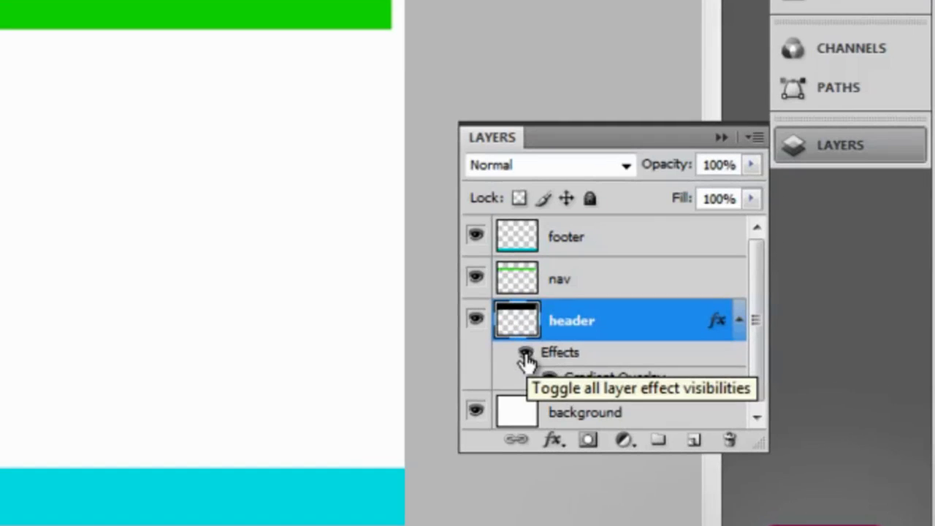
Step: Hide and show the header layer and its effects to compare the bar with and without the gradient
{"action": "left_click", "coordinate": [477, 322]}
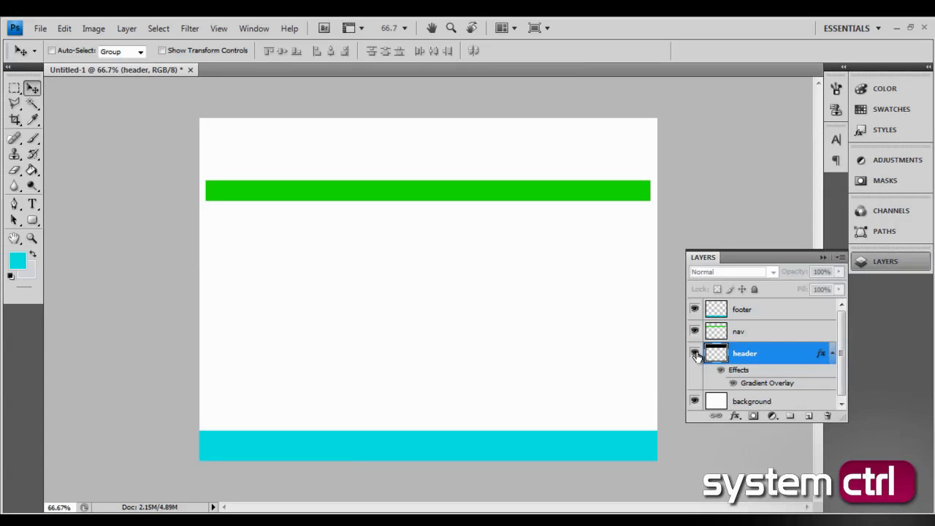
{"action": "left_click", "coordinate": [695, 354]}
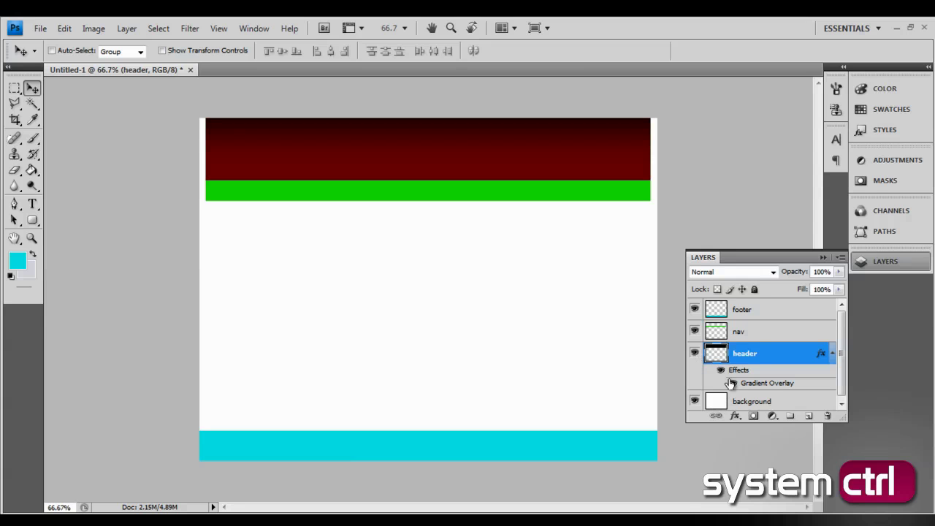
{"action": "left_click", "coordinate": [720, 371]}
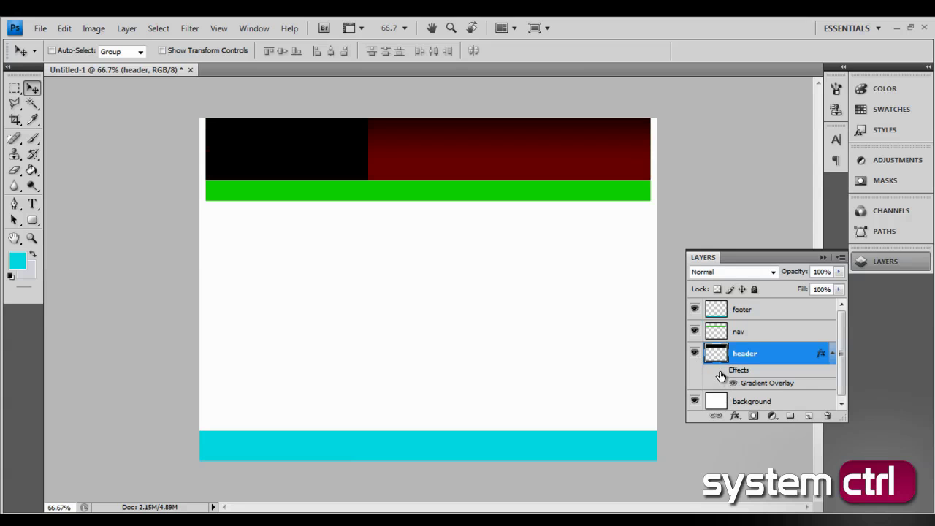
{"action": "left_click", "coordinate": [720, 371]}
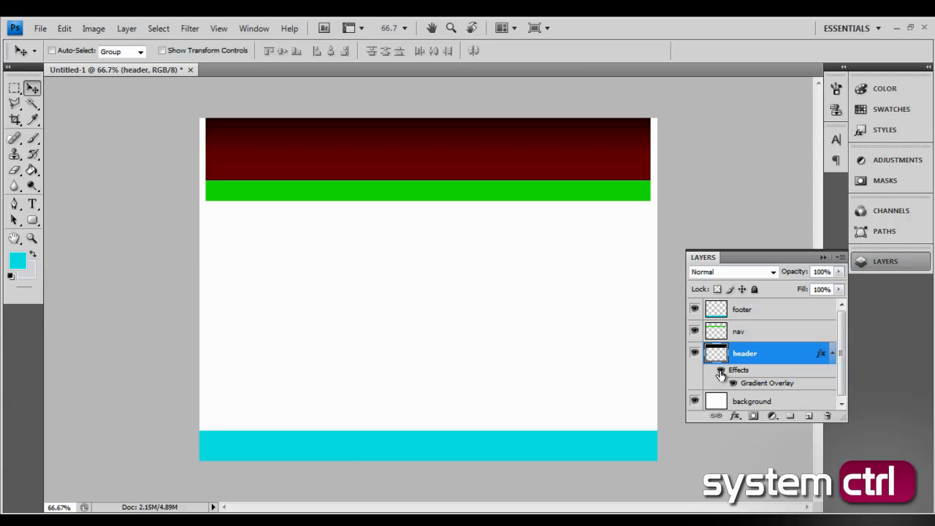
{"action": "left_click", "coordinate": [720, 371]}
{"action": "left_click", "coordinate": [719, 371]}
Step: Select the nav layer from the layers listed under the green bar, and check which layers lie under the footer bar
{"action": "right_click", "coordinate": [394, 195]}
{"action": "left_click", "coordinate": [416, 200]}
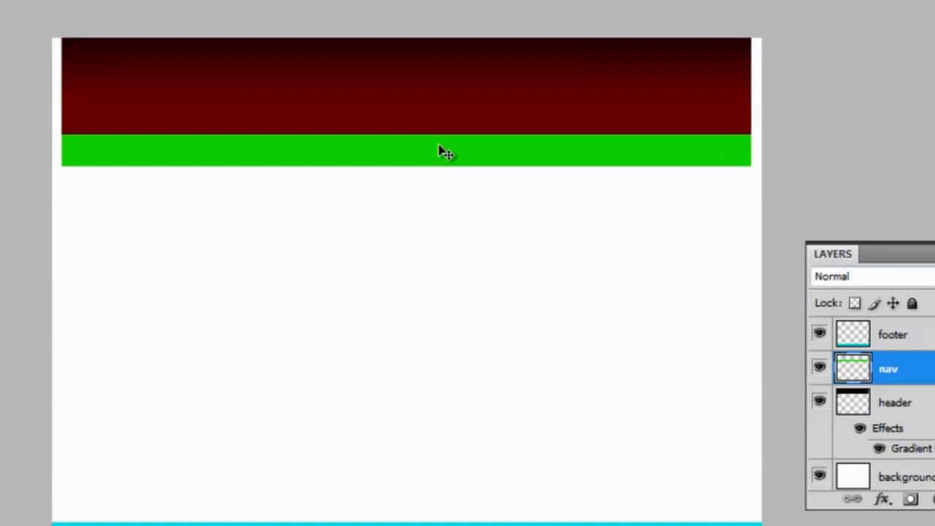
{"action": "right_click", "coordinate": [451, 190]}
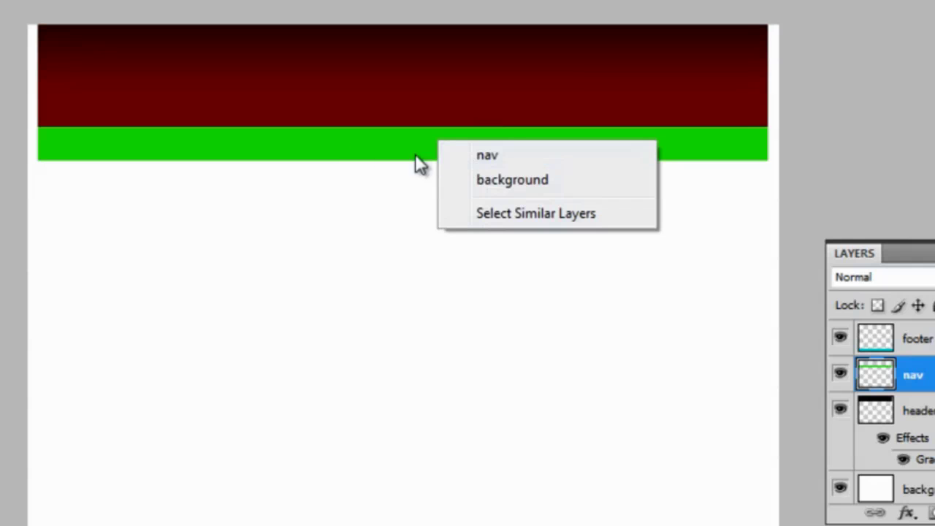
{"action": "left_click", "coordinate": [322, 255]}
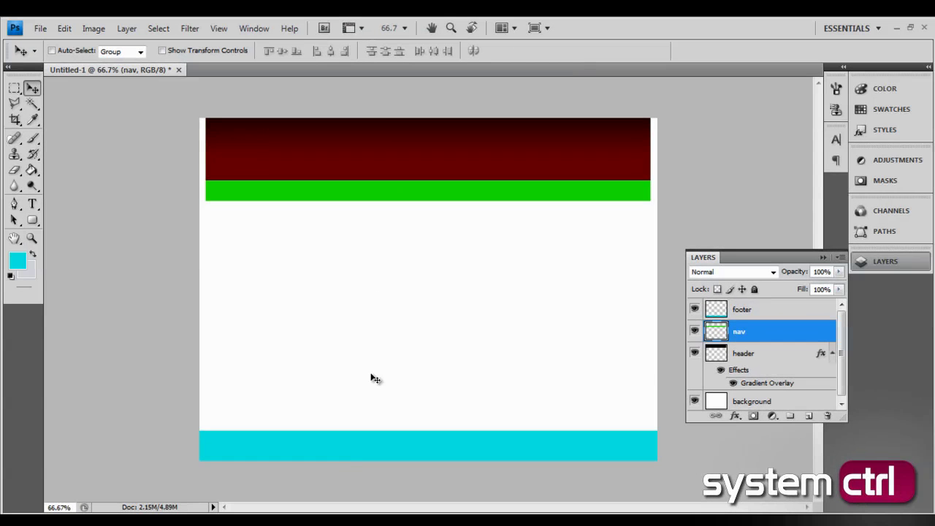
{"action": "right_click", "coordinate": [446, 188]}
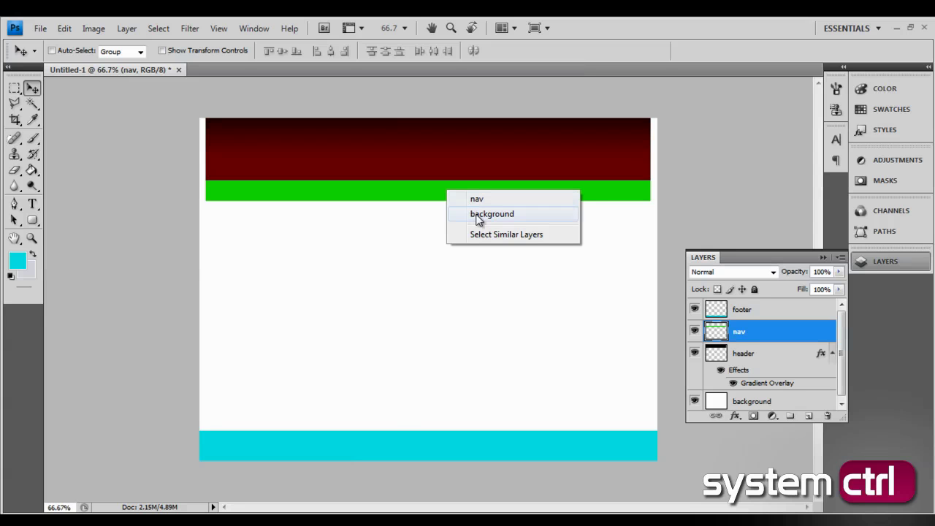
{"action": "right_click", "coordinate": [394, 446]}
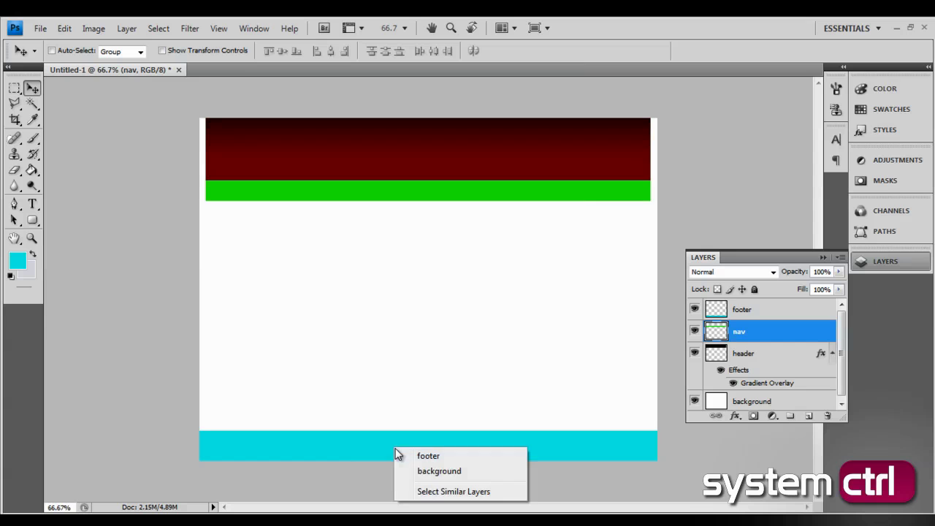
{"action": "left_click", "coordinate": [468, 293]}
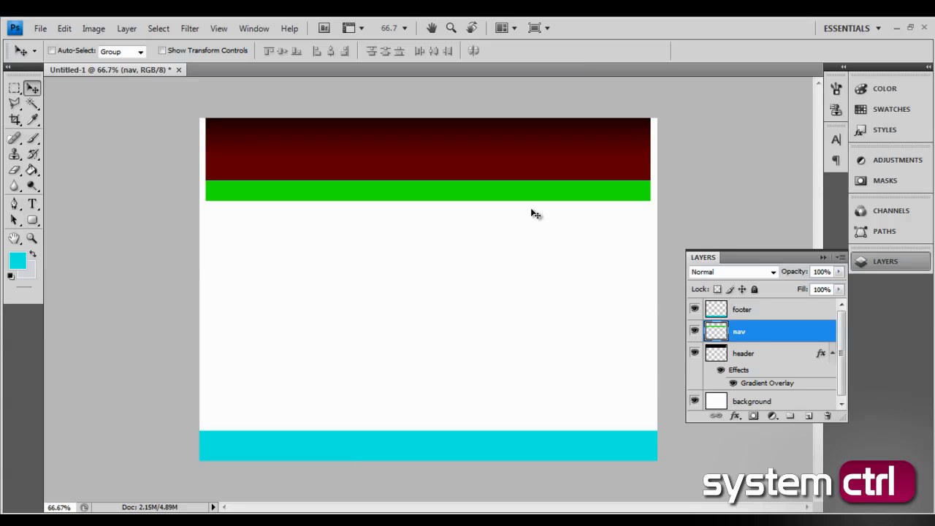
Step: Check the nav layer by toggling its visibility, and add a Gradient Overlay layer style to it with its settings shown
{"action": "left_click", "coordinate": [694, 332]}
{"action": "left_click", "coordinate": [693, 332]}
{"action": "double_click", "coordinate": [781, 334]}
{"action": "left_click_drag", "start_coordinate": [462, 192], "coordinate": [587, 147]}
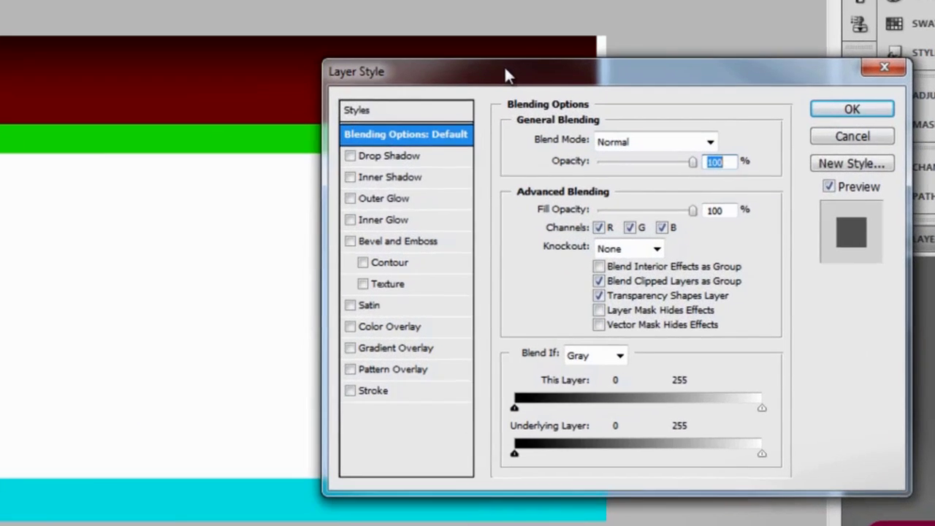
{"action": "left_click", "coordinate": [343, 349]}
{"action": "left_click", "coordinate": [402, 353]}
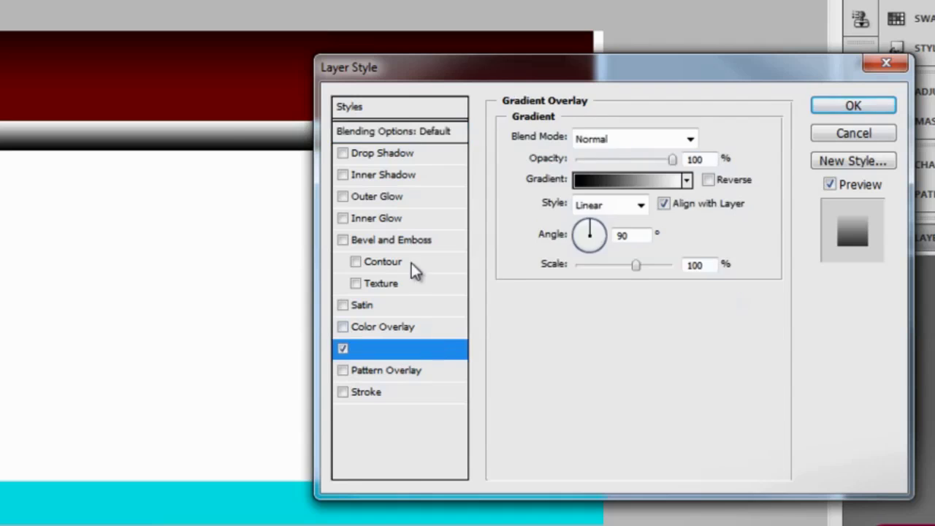
Step: Open the black color stop of the nav layer's gradient and try cyan, grey-teal and mint green 90ffcf for it
{"action": "left_click", "coordinate": [605, 183]}
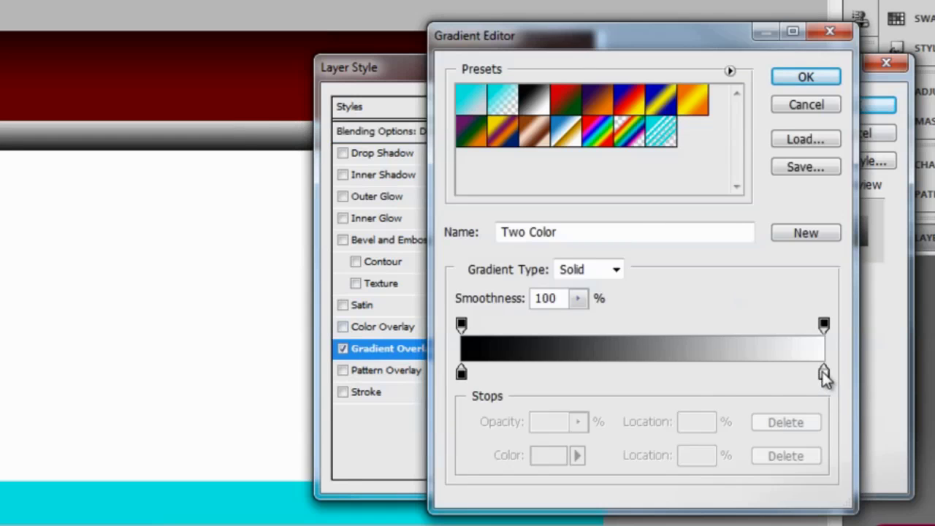
{"action": "double_click", "coordinate": [462, 372]}
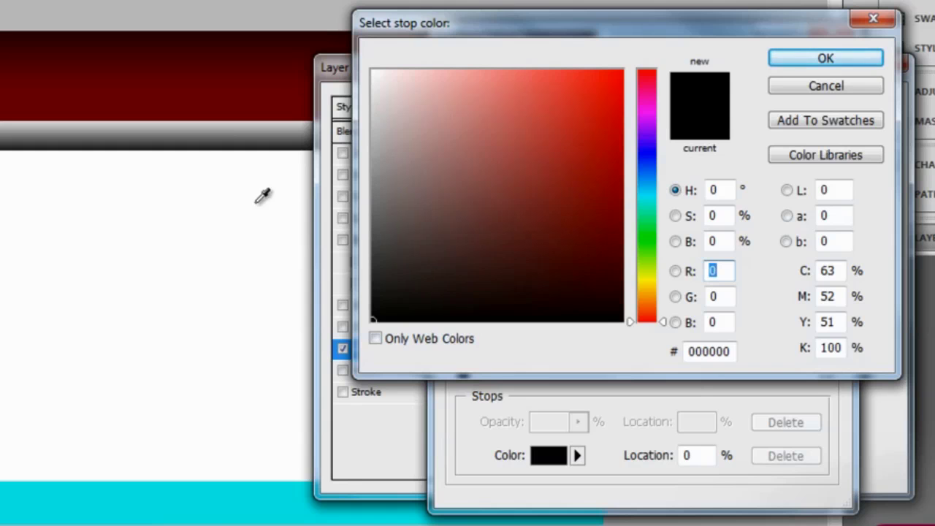
{"action": "left_click", "coordinate": [146, 498]}
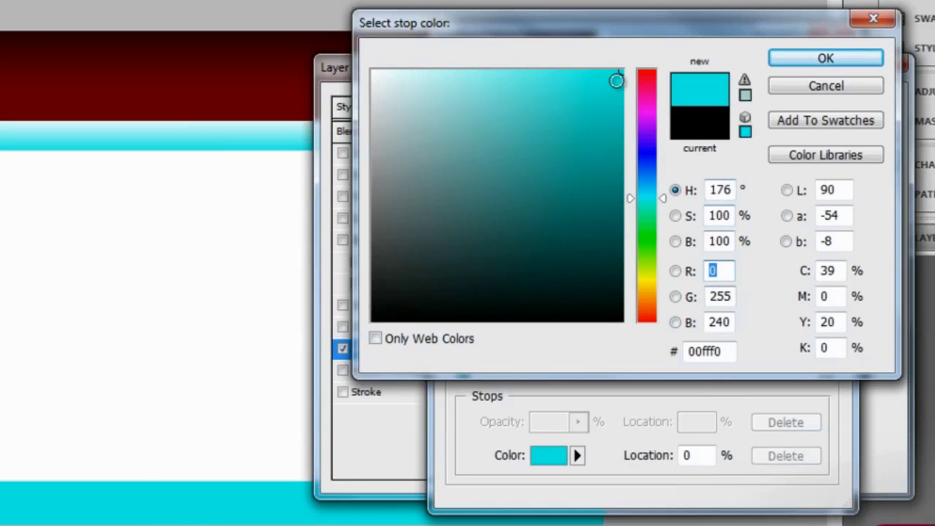
{"action": "left_click", "coordinate": [434, 98]}
{"action": "left_click_drag", "start_coordinate": [434, 99], "coordinate": [434, 119]}
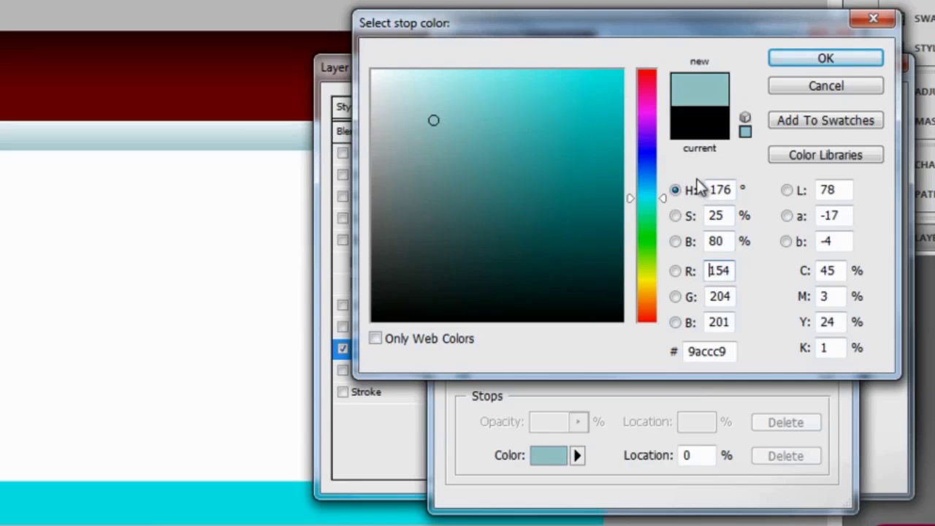
{"action": "mouse_move", "coordinate": [670, 203]}
{"action": "left_mouse_down"}
{"action": "mouse_move", "coordinate": [667, 318]}
{"action": "mouse_move", "coordinate": [657, 69]}
{"action": "mouse_move", "coordinate": [667, 307]}
{"action": "mouse_move", "coordinate": [680, 214]}
{"action": "left_mouse_up"}
{"action": "mouse_move", "coordinate": [599, 174]}
{"action": "left_mouse_down"}
{"action": "mouse_move", "coordinate": [574, 173]}
{"action": "mouse_move", "coordinate": [482, 22]}
{"action": "left_mouse_up"}
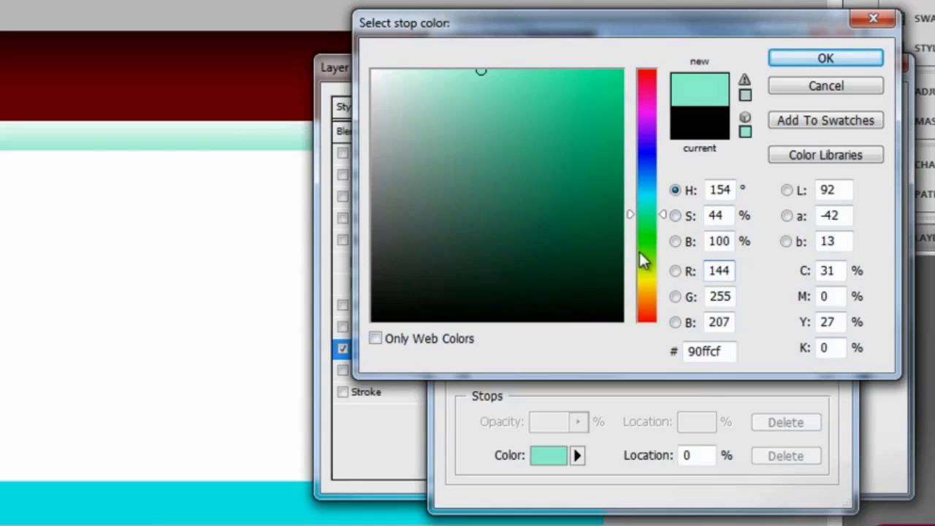
Step: Set the nav gradient's dark stop to muted red a14242, starting from the header's sampled red, and scale the gradient to 150%
{"action": "left_click", "coordinate": [253, 95]}
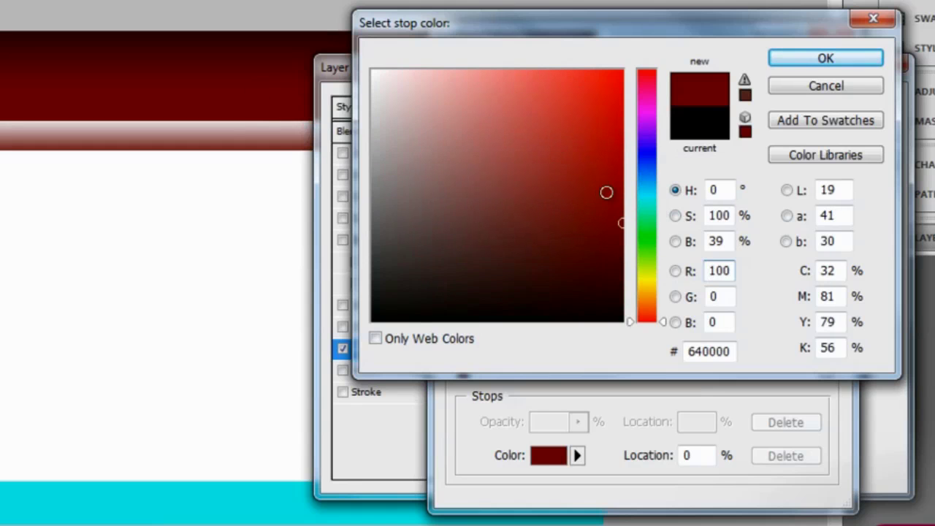
{"action": "left_click_drag", "start_coordinate": [582, 183], "coordinate": [520, 163]}
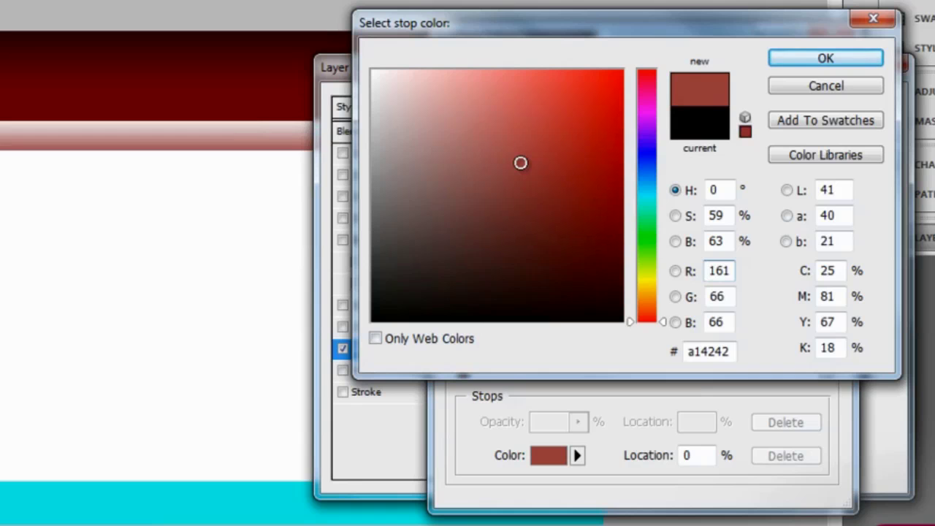
{"action": "left_click", "coordinate": [824, 56]}
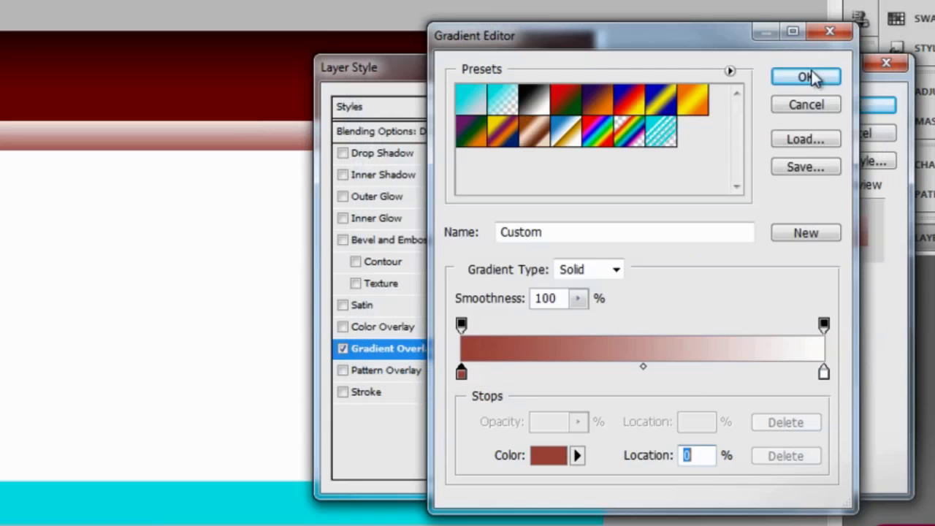
{"action": "left_click", "coordinate": [808, 81]}
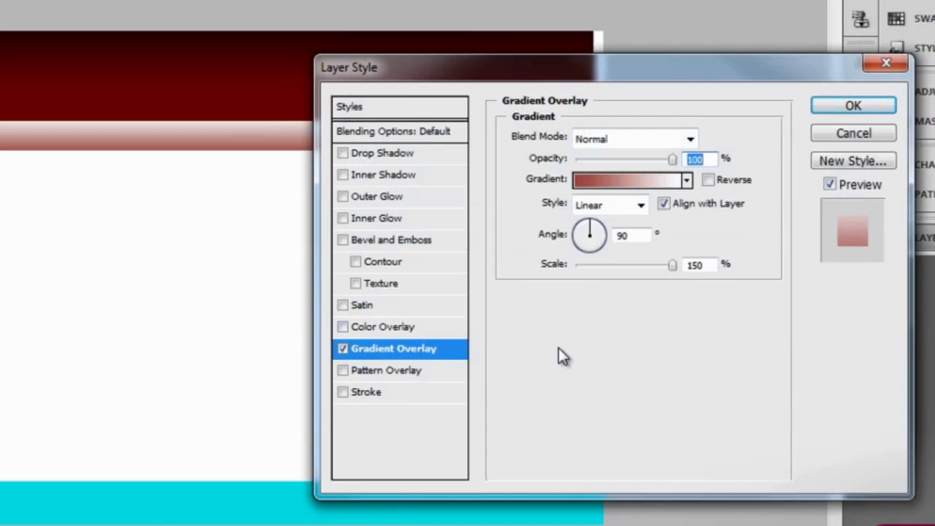
Step: Add a Drop Shadow to the nav layer with its settings shown, and move the Layer Style dialog off the nav bar
{"action": "left_click", "coordinate": [343, 152]}
{"action": "left_click", "coordinate": [396, 156]}
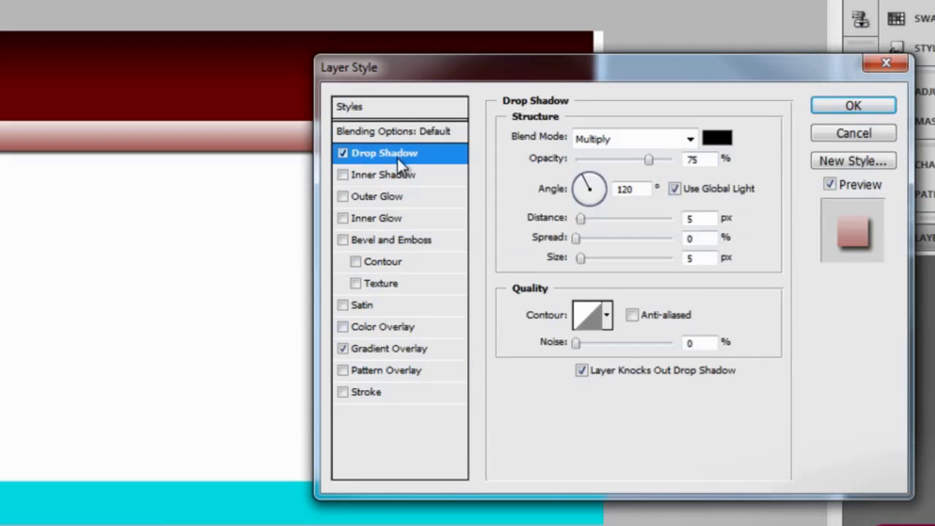
{"action": "left_click_drag", "start_coordinate": [431, 68], "coordinate": [622, 61]}
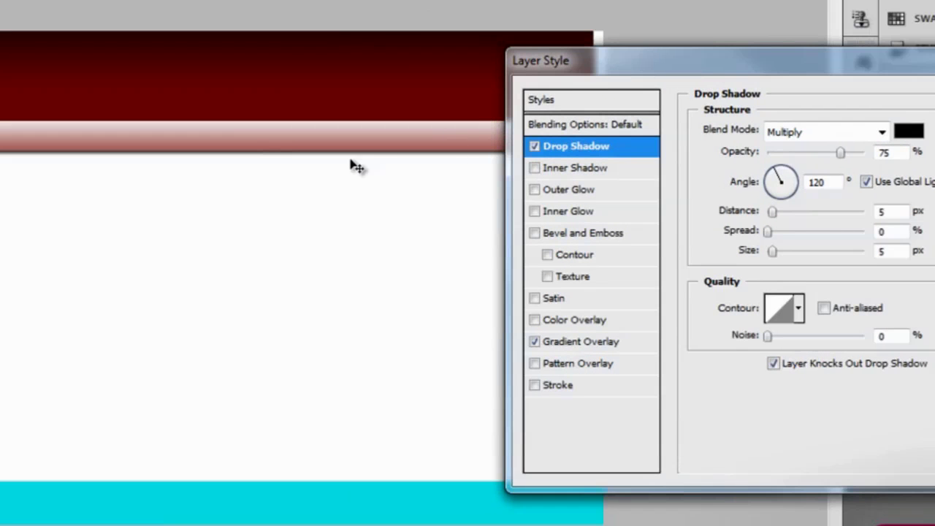
{"action": "left_click_drag", "start_coordinate": [756, 73], "coordinate": [697, 57]}
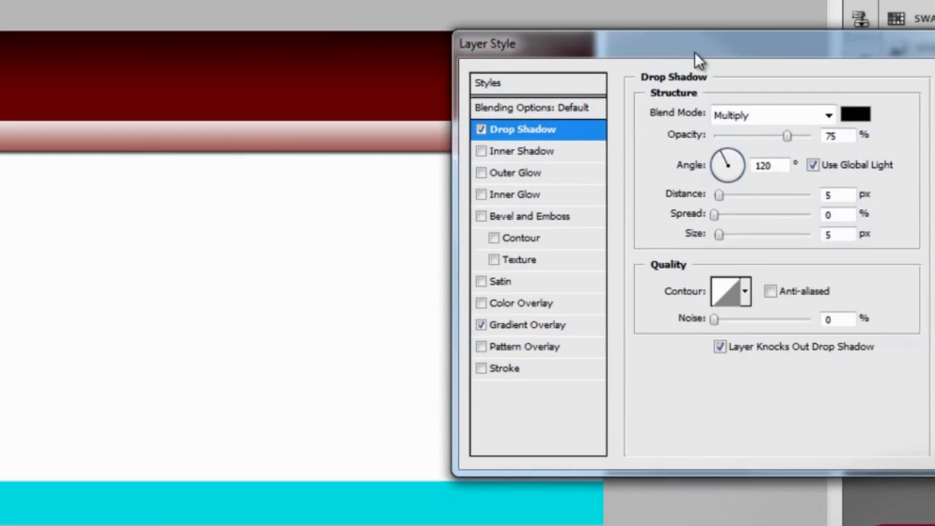
Step: Turn off global light for the nav's drop shadow and set its angle to 90°, distance to 2 px and opacity to 43%
{"action": "left_click", "coordinate": [813, 166]}
{"action": "left_click_drag", "start_coordinate": [769, 167], "coordinate": [704, 165]}
{"action": "type", "text": "90"}
{"action": "left_click", "coordinate": [854, 193]}
{"action": "key", "text": "BackSpace"}
{"action": "type", "text": "5"}
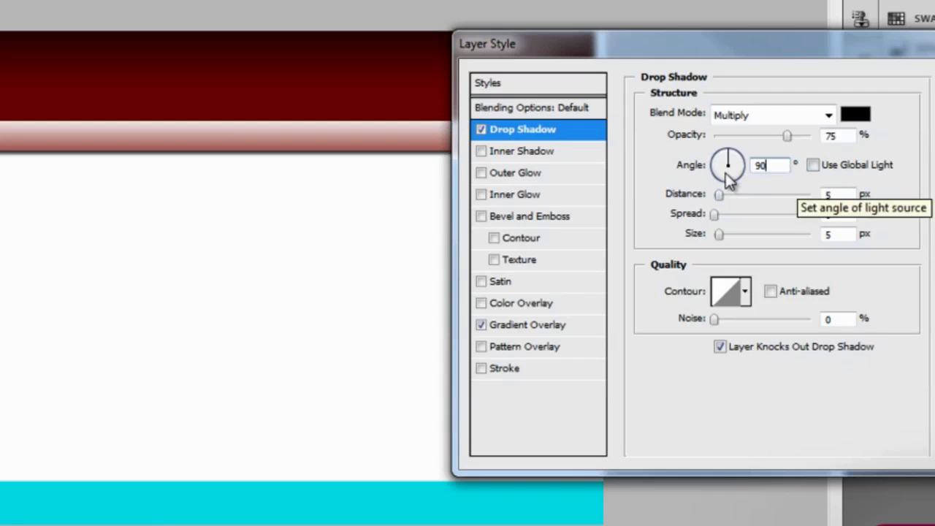
{"action": "left_click", "coordinate": [770, 167]}
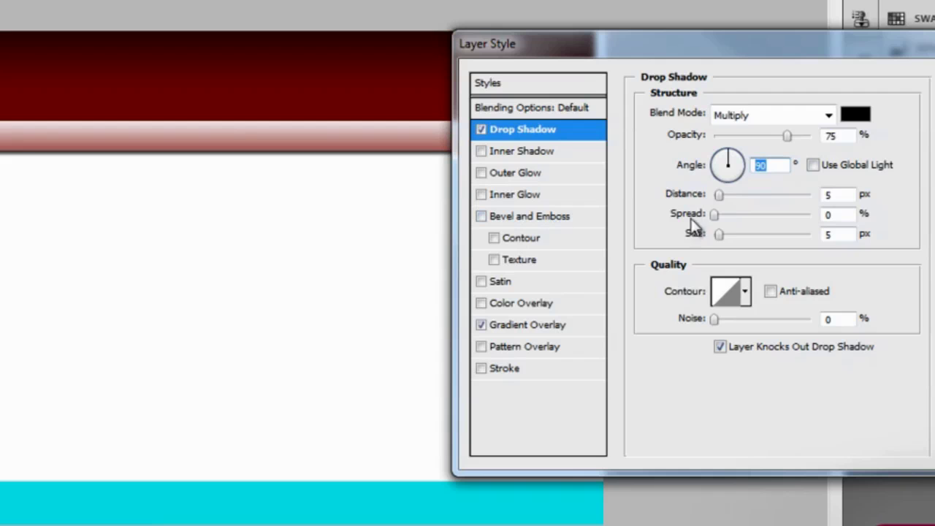
{"action": "mouse_move", "coordinate": [719, 196]}
{"action": "left_mouse_down"}
{"action": "mouse_move", "coordinate": [831, 199]}
{"action": "mouse_move", "coordinate": [716, 194]}
{"action": "left_mouse_up"}
{"action": "left_click_drag", "start_coordinate": [787, 143], "coordinate": [755, 146]}
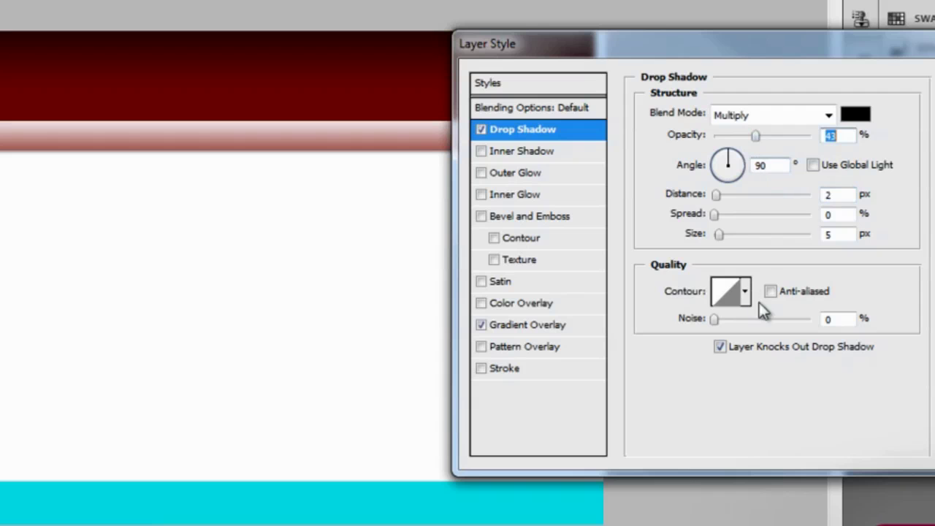
{"action": "left_click", "coordinate": [856, 116]}
{"action": "left_click", "coordinate": [621, 71]}
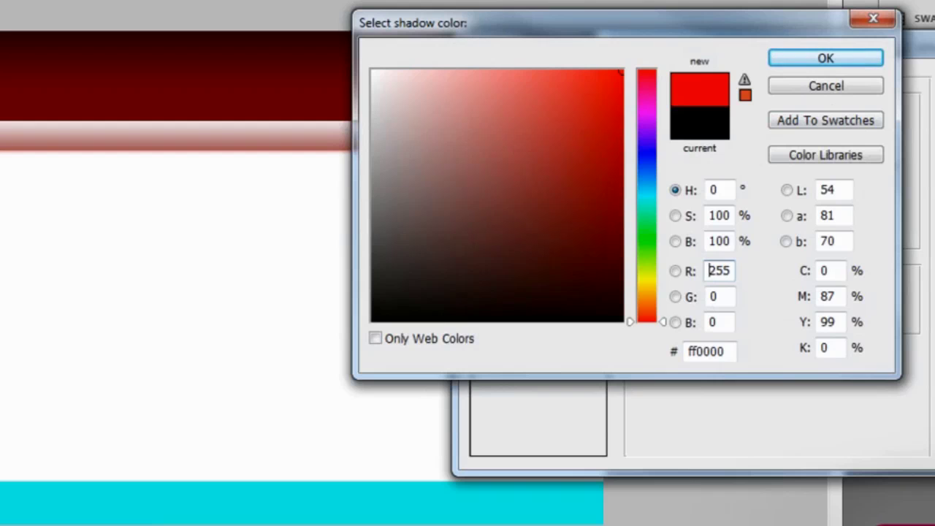
{"action": "left_click", "coordinate": [833, 85]}
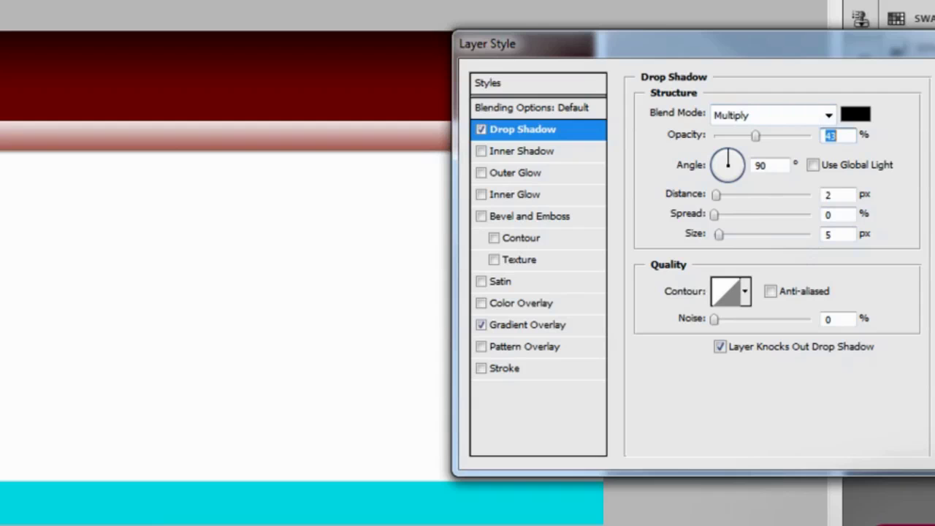
Step: Apply the layer style to the nav layer and check which layers lie under the cyan footer bar
{"action": "left_click", "coordinate": [932, 82]}
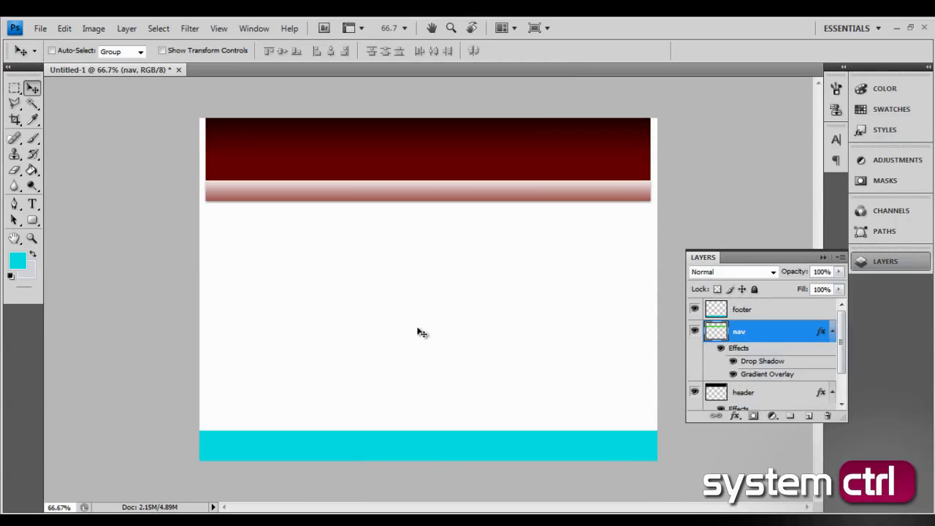
{"action": "right_click", "coordinate": [307, 443]}
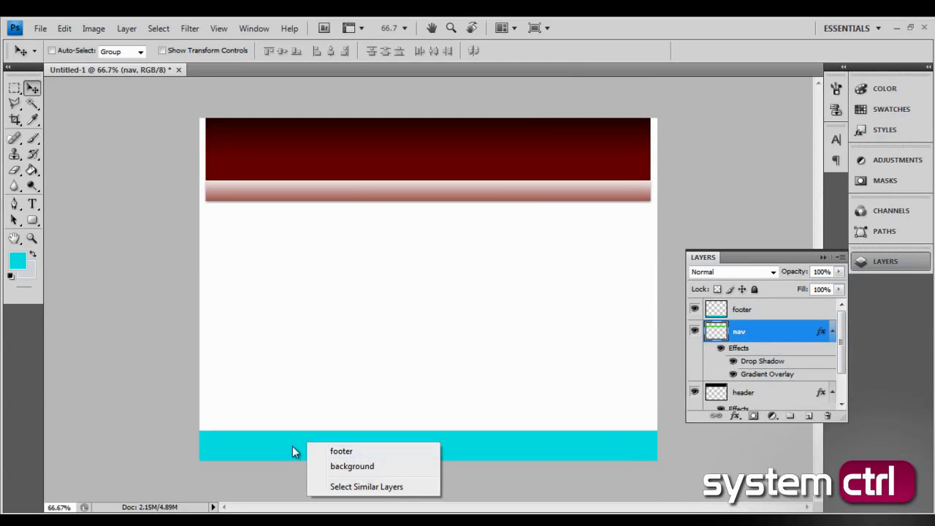
{"action": "left_click", "coordinate": [442, 360]}
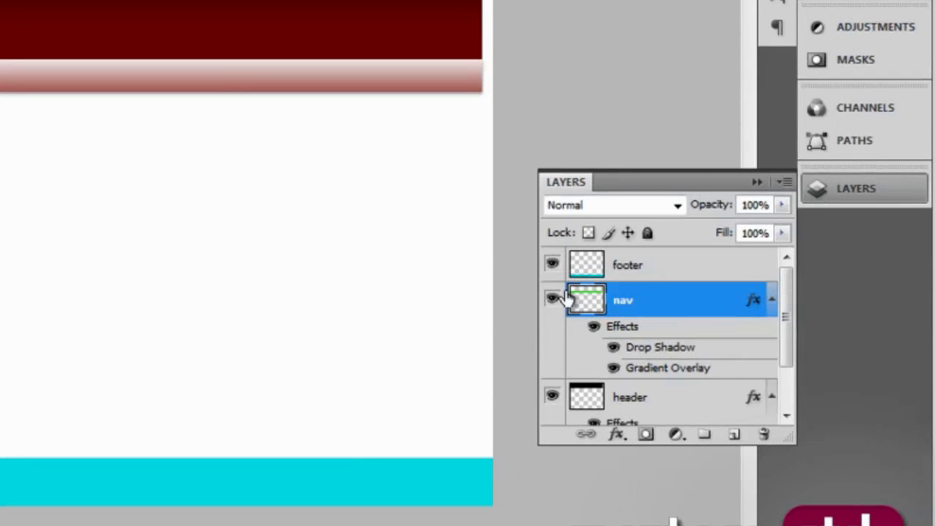
Step: Copy the nav layer's style and paste it onto the footer layer
{"action": "right_click", "coordinate": [707, 311]}
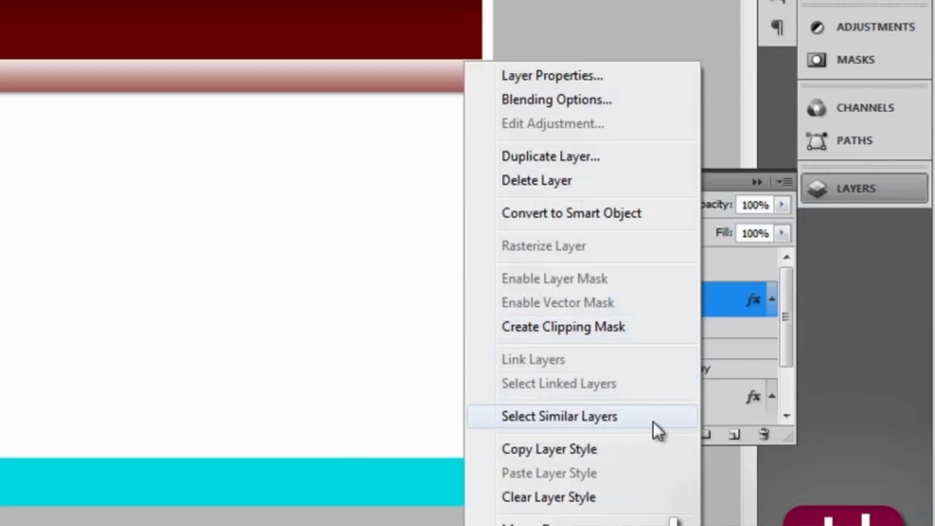
{"action": "left_click", "coordinate": [563, 450]}
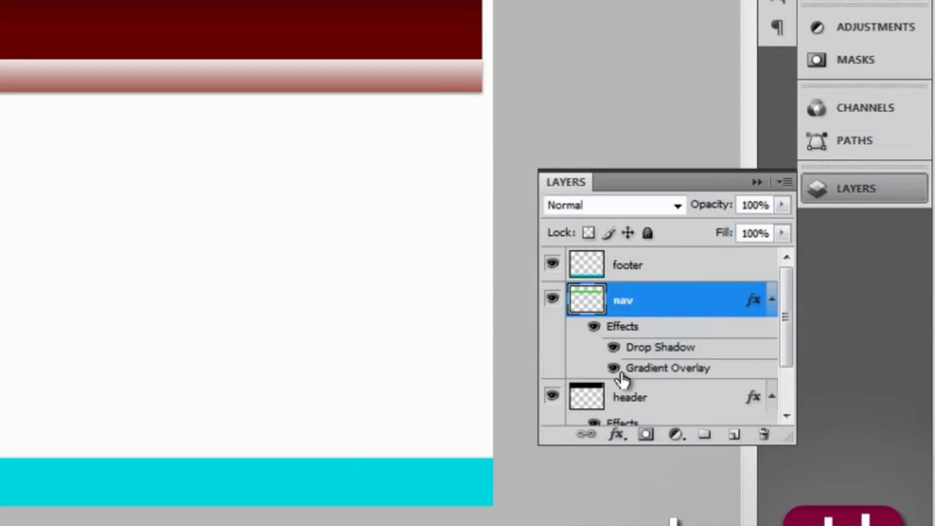
{"action": "left_click", "coordinate": [686, 271]}
{"action": "right_click", "coordinate": [686, 270]}
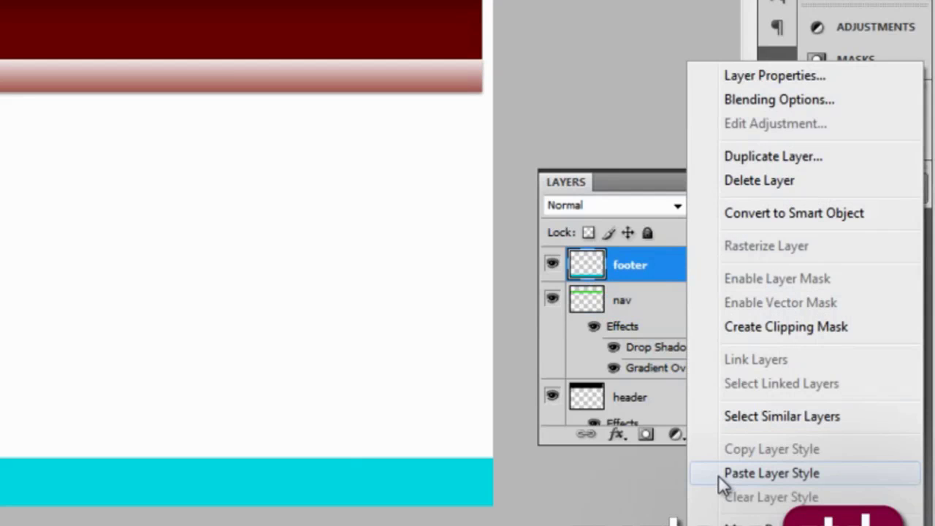
{"action": "left_click", "coordinate": [717, 473]}
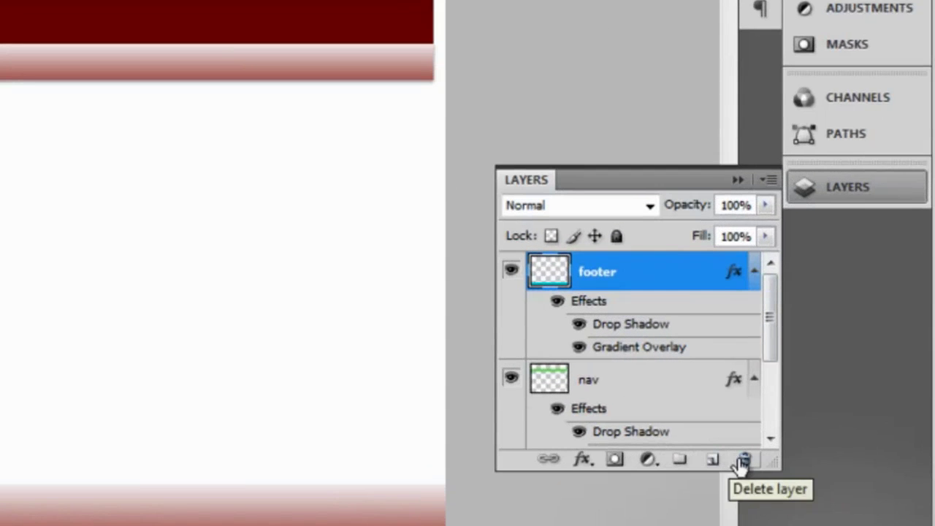
Step: Add a new layer above the footer layer and write "My Website Name" on the header bar with the Type tool
{"action": "left_click", "coordinate": [714, 460]}
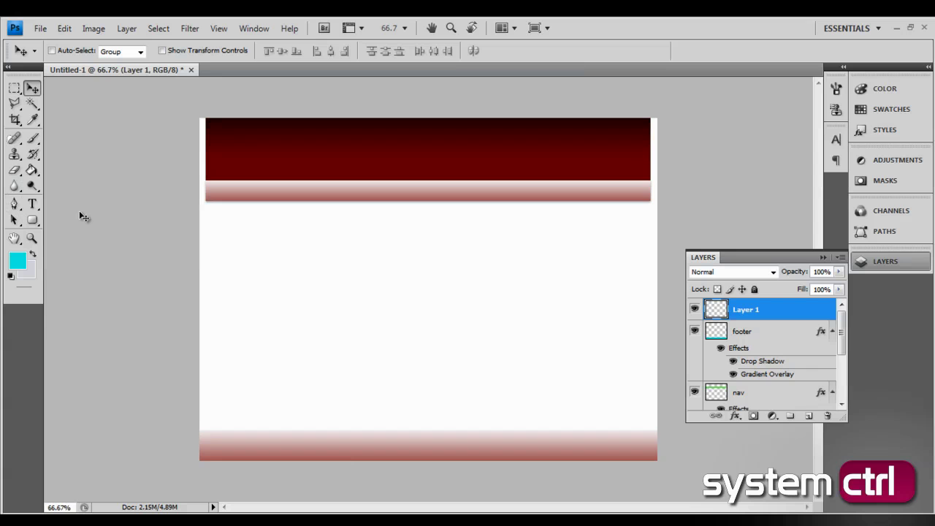
{"action": "left_click", "coordinate": [33, 207]}
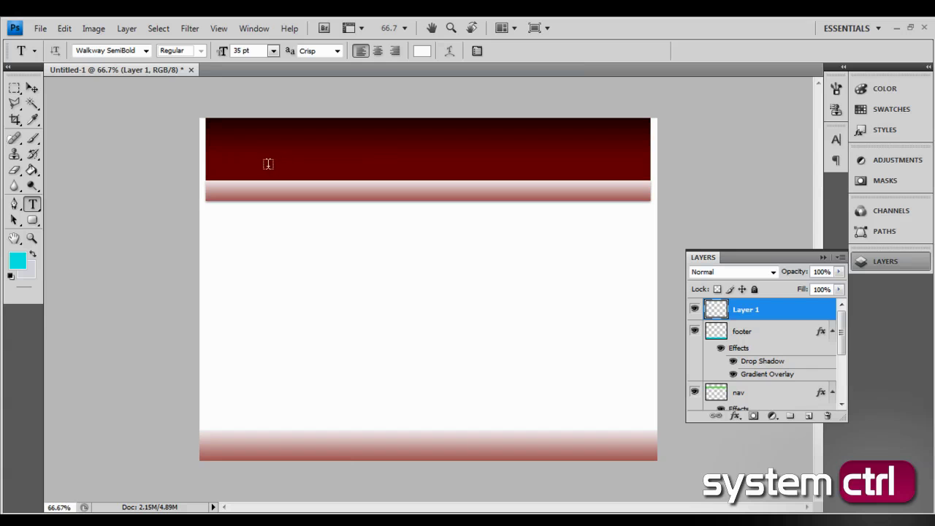
{"action": "left_click", "coordinate": [227, 154]}
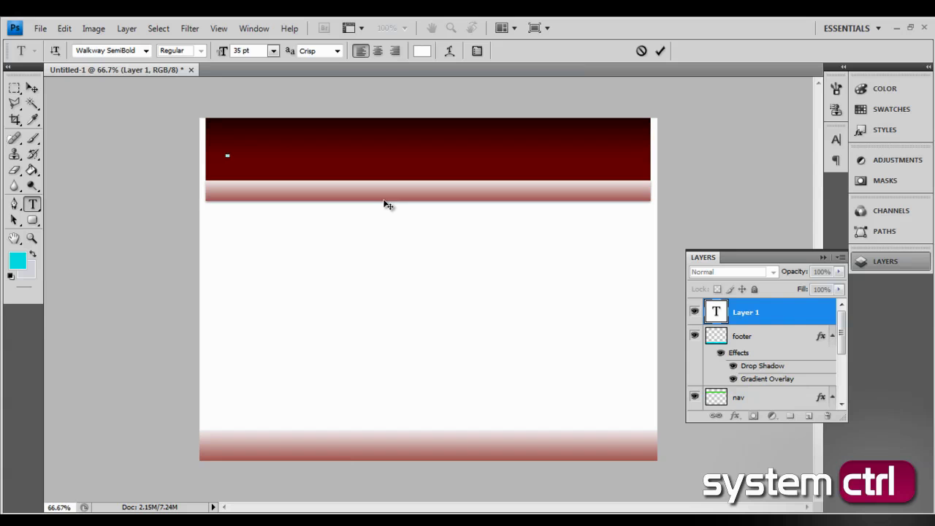
{"action": "type", "text": "My Website Name"}
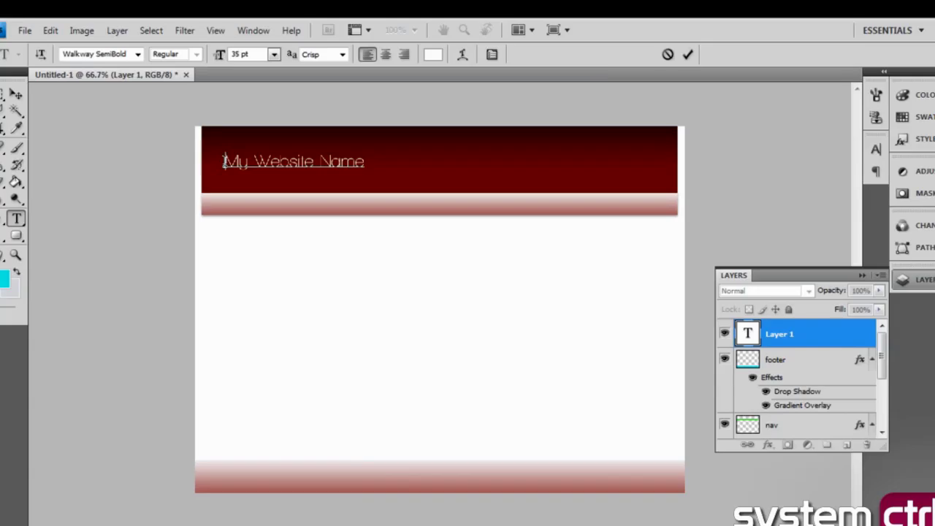
Step: Set the size of the "My Website Name" text to 60 pt and finish editing it with the Move tool
{"action": "left_click_drag", "start_coordinate": [224, 151], "coordinate": [366, 146]}
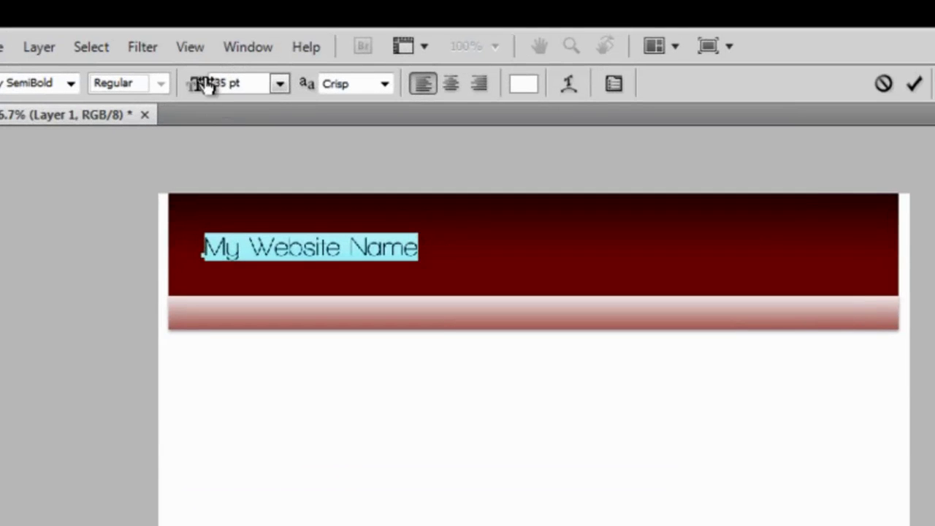
{"action": "left_click", "coordinate": [280, 84]}
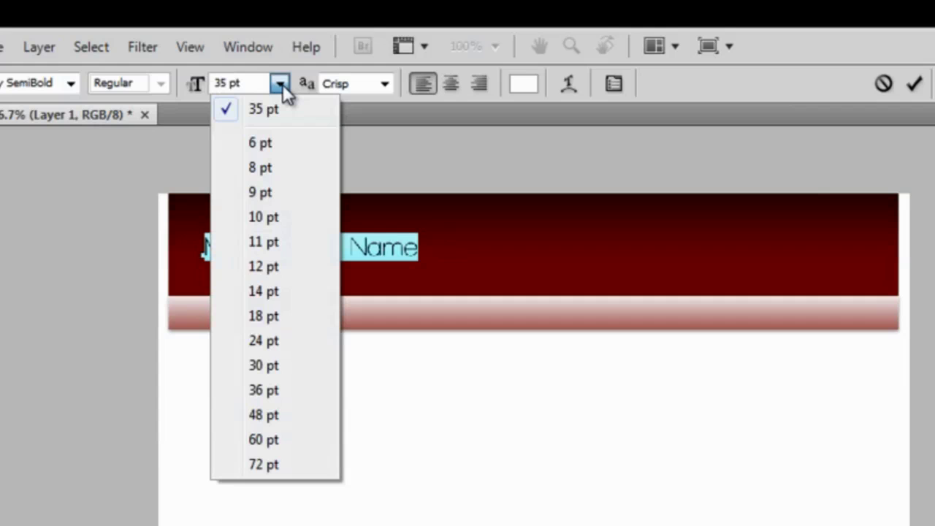
{"action": "left_click", "coordinate": [286, 439]}
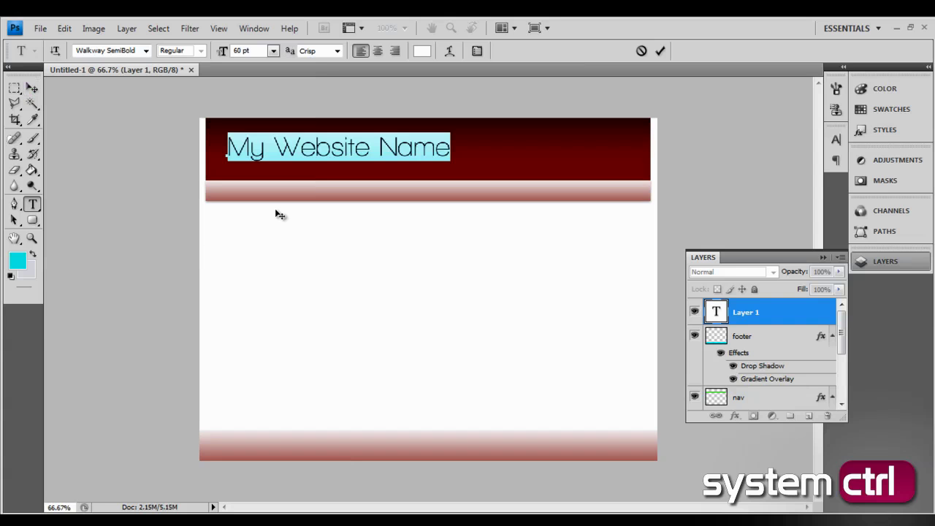
{"action": "left_click", "coordinate": [32, 88]}
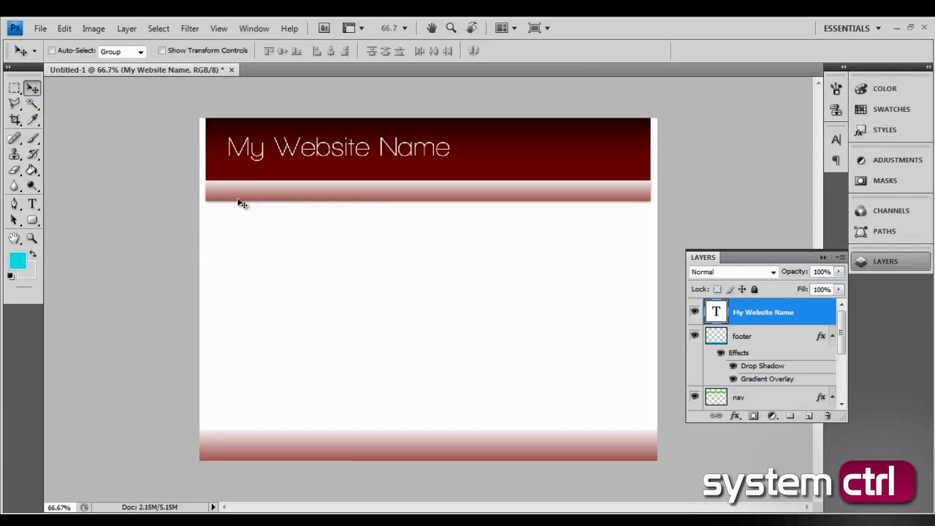
{"action": "left_click_drag", "start_coordinate": [261, 187], "coordinate": [260, 187]}
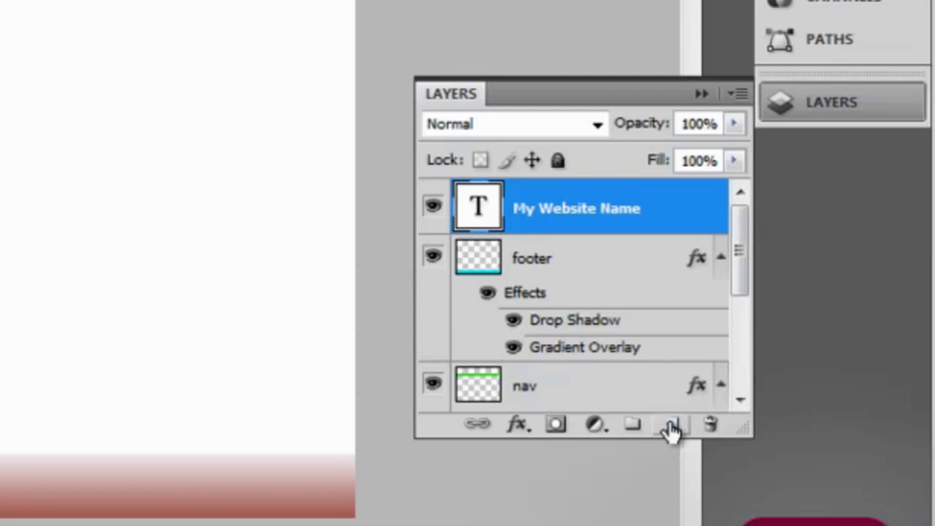
Step: Add a new layer above the "My Website Name" text layer and name it "content"
{"action": "left_click", "coordinate": [671, 425]}
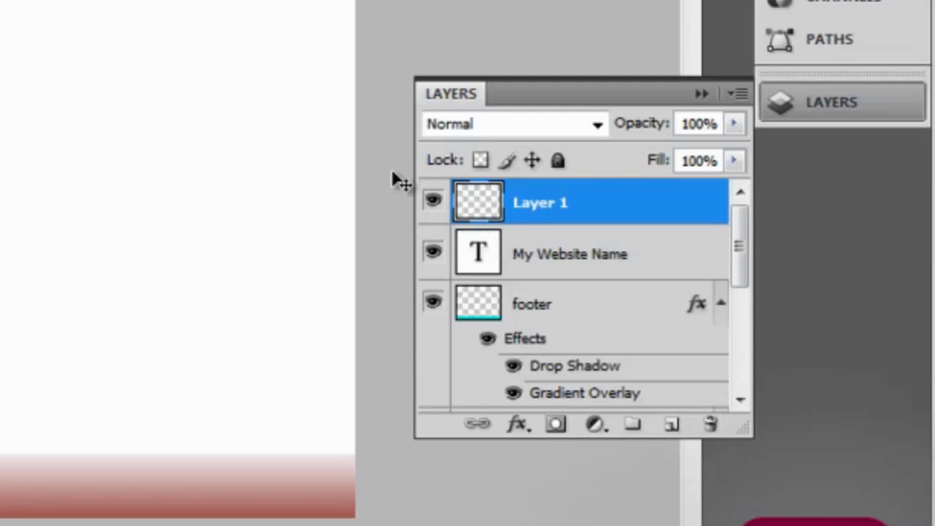
{"action": "double_click", "coordinate": [560, 205]}
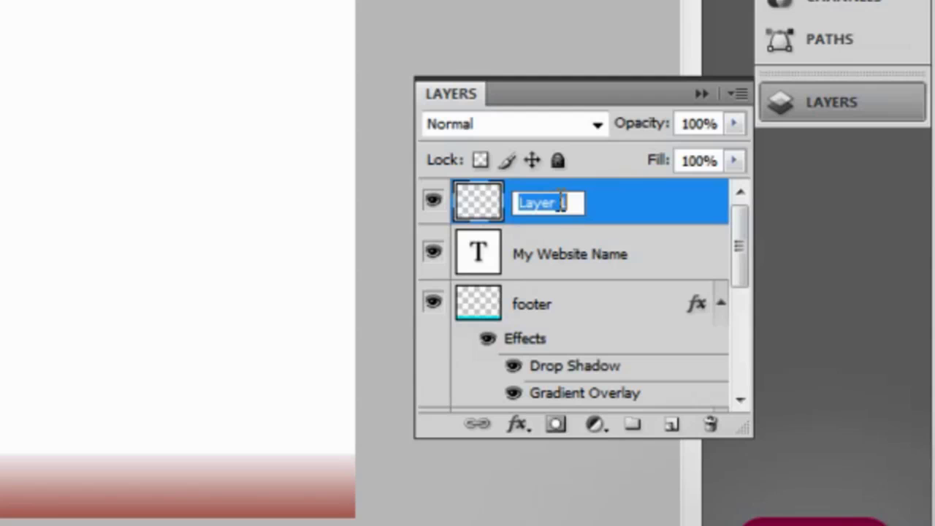
{"action": "type", "text": "content"}
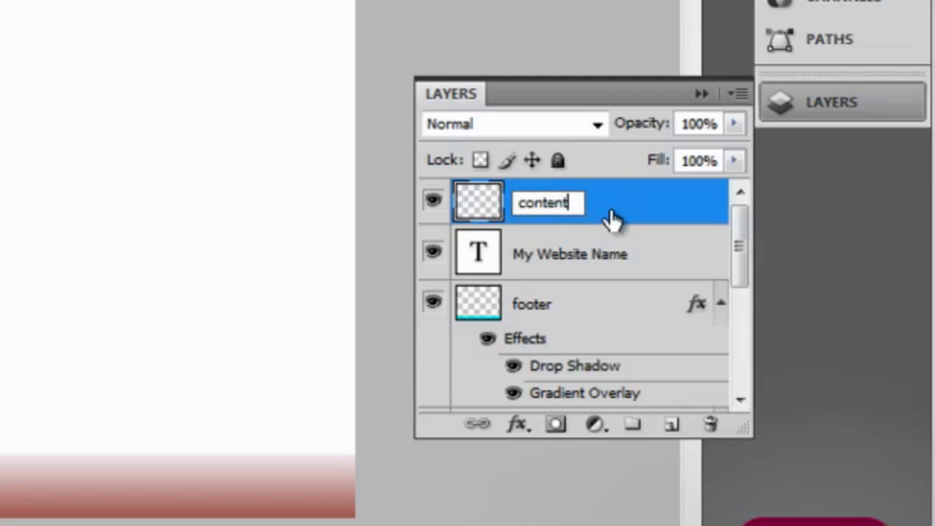
{"action": "key", "text": "Return"}
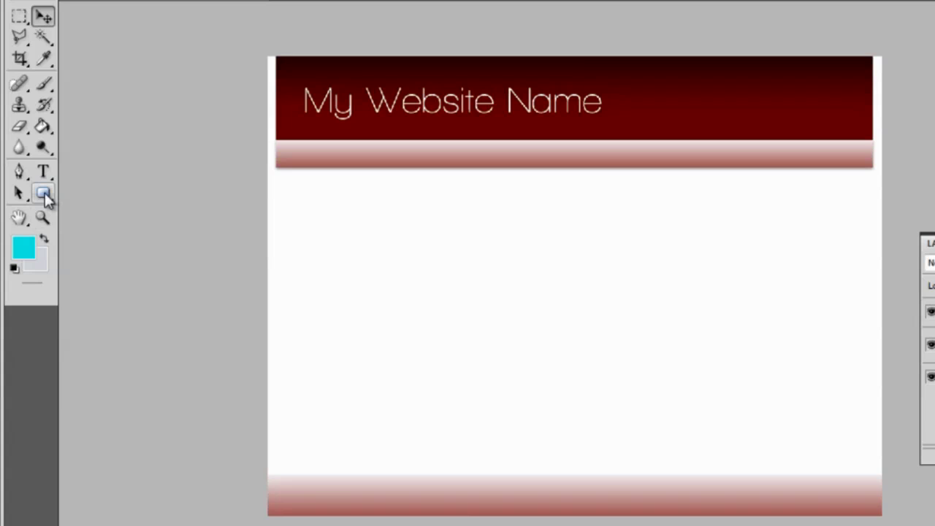
Step: Try a square-cornered box below the navigation bar using the Rounded Rectangle tool with a 0 px radius, and undo it
{"action": "left_click", "coordinate": [44, 194]}
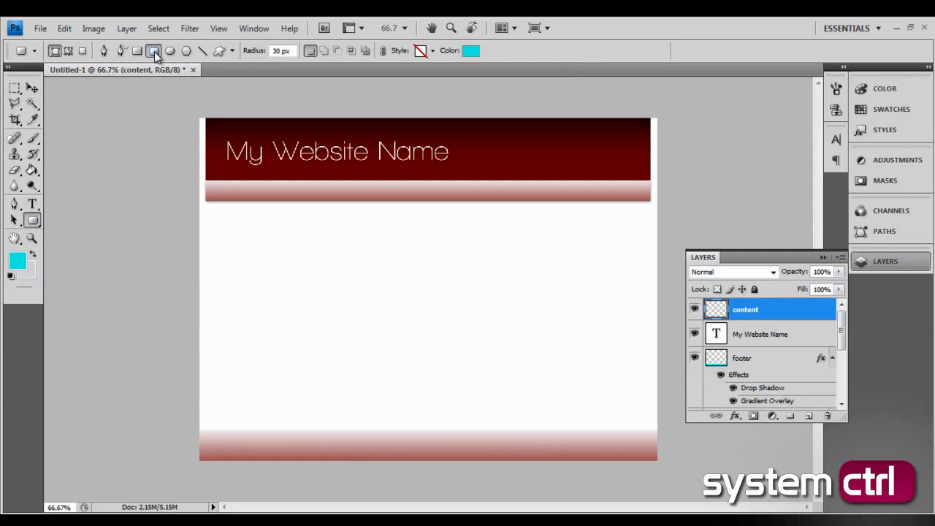
{"action": "left_click", "coordinate": [32, 222]}
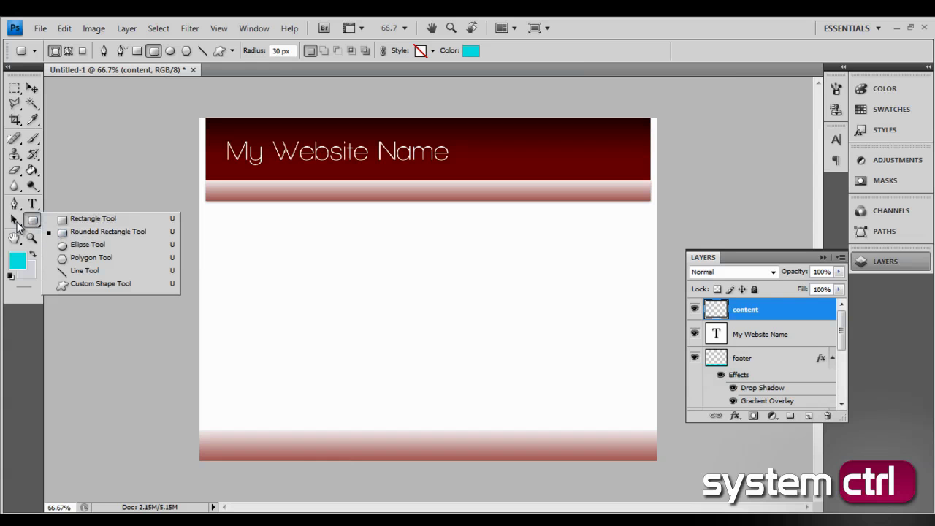
{"action": "left_click", "coordinate": [32, 222]}
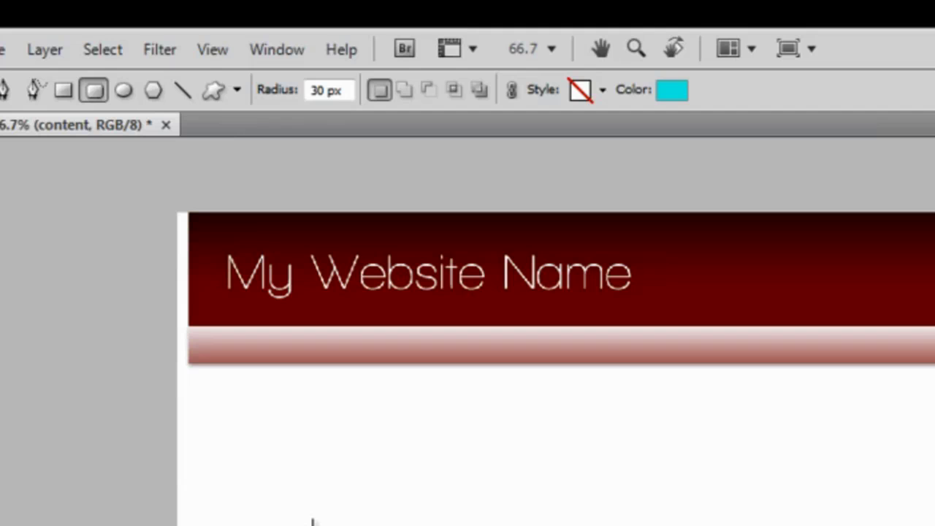
{"action": "left_click_drag", "start_coordinate": [319, 90], "coordinate": [241, 93]}
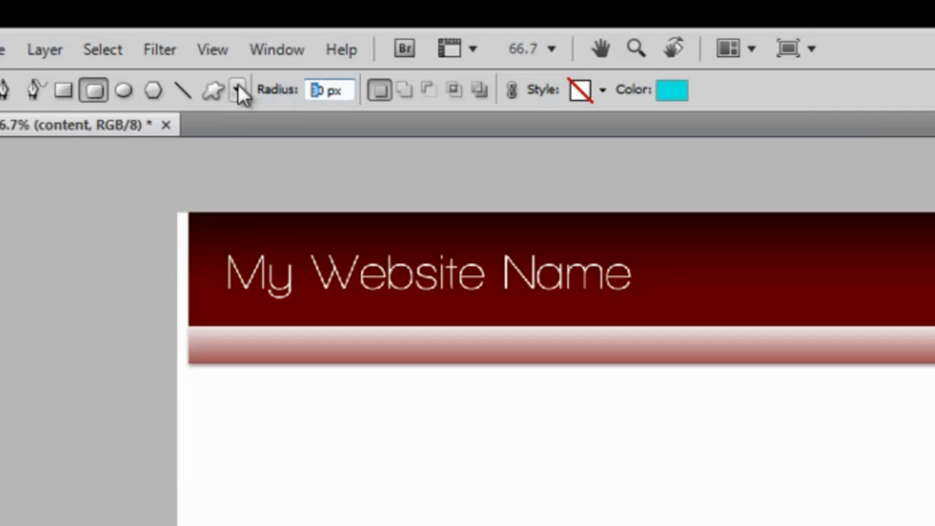
{"action": "type", "text": "0"}
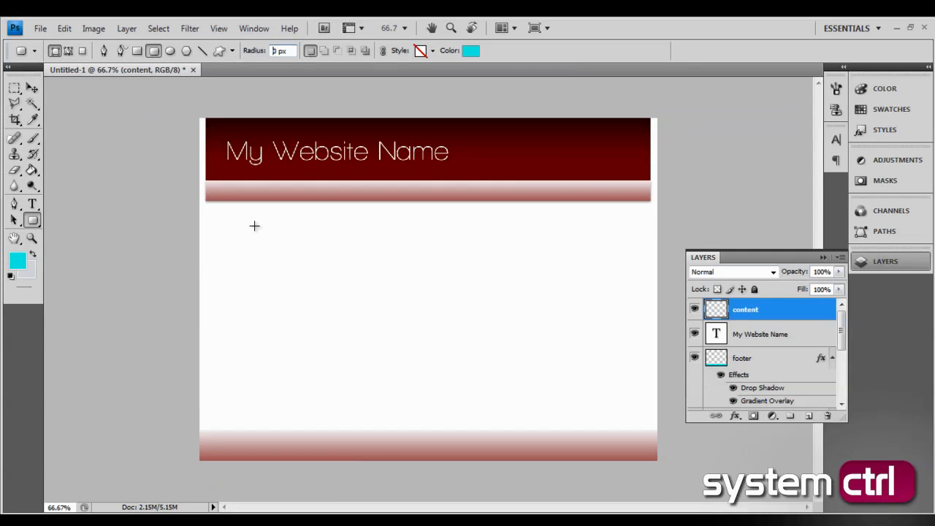
{"action": "mouse_move", "coordinate": [250, 223]}
{"action": "left_mouse_down"}
{"action": "mouse_move", "coordinate": [495, 394]}
{"action": "mouse_move", "coordinate": [524, 400]}
{"action": "left_mouse_up"}
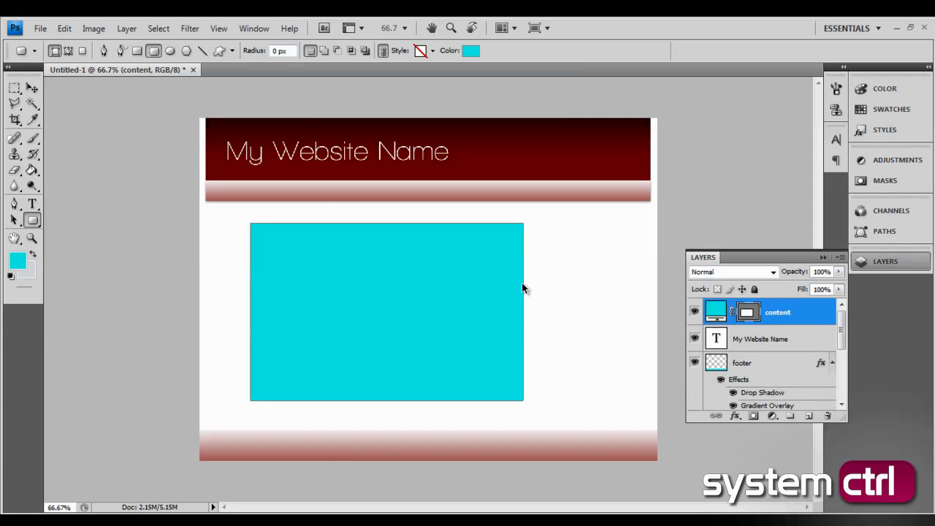
{"action": "key", "text": "ctrl+z"}
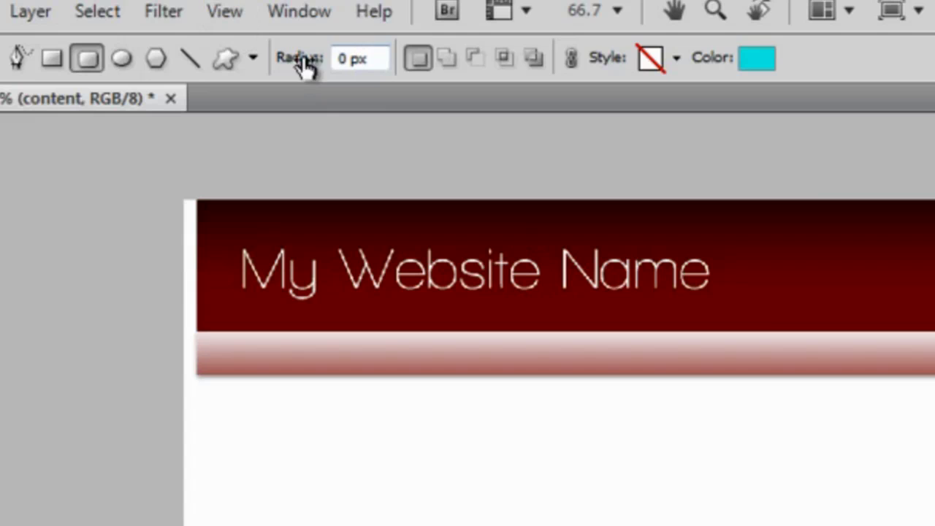
Step: Draw a rounded rectangle with a 20 px radius between the navigation bar and footer on the content layer, and adjust its position
{"action": "left_click", "coordinate": [341, 58]}
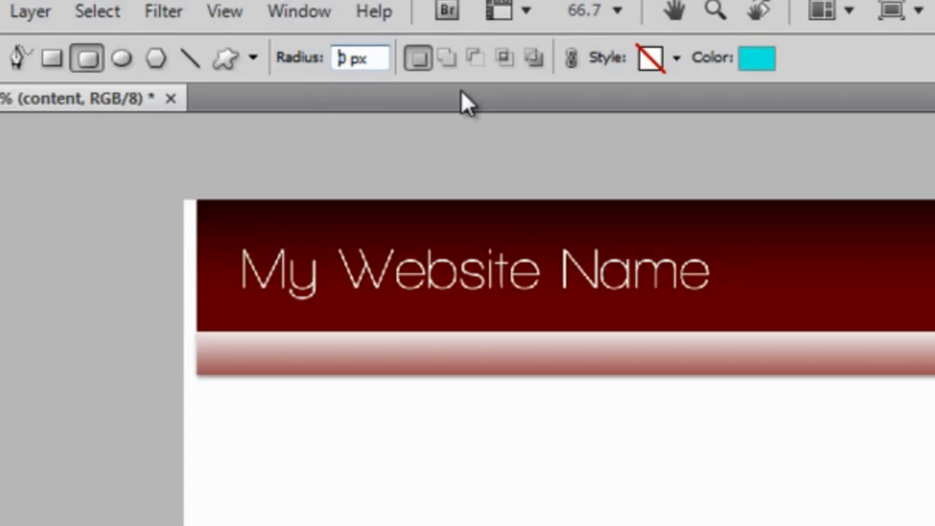
{"action": "type", "text": "2"}
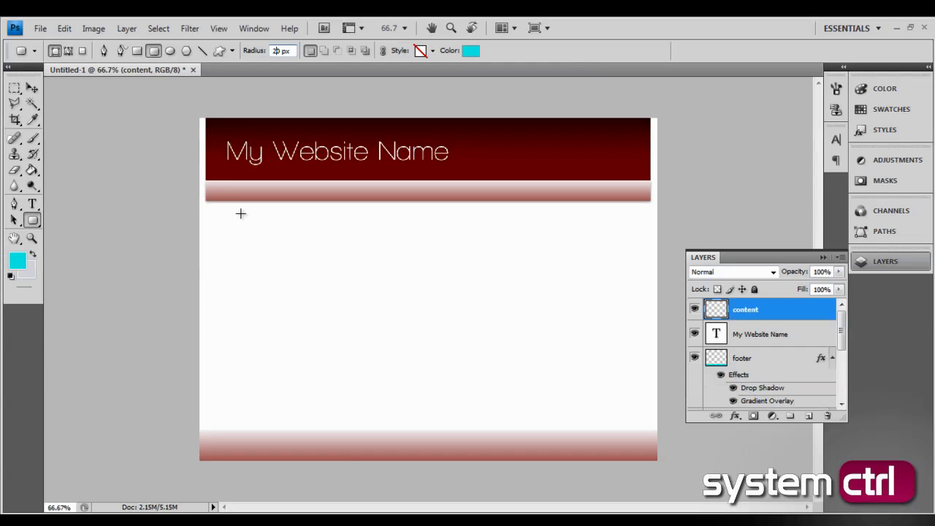
{"action": "left_click_drag", "start_coordinate": [272, 404], "coordinate": [591, 514]}
{"action": "left_click_drag", "start_coordinate": [393, 267], "coordinate": [629, 418]}
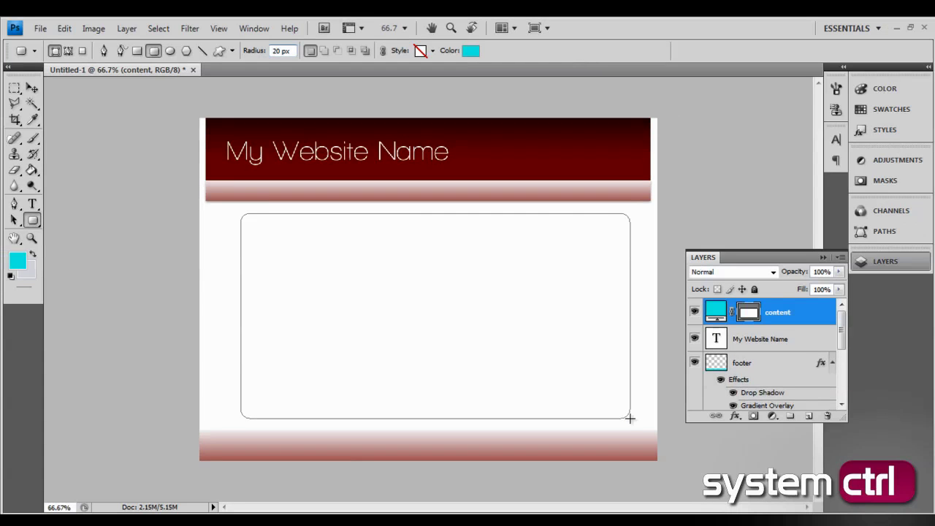
{"action": "left_click", "coordinate": [32, 88]}
{"action": "left_click_drag", "start_coordinate": [195, 204], "coordinate": [190, 199]}
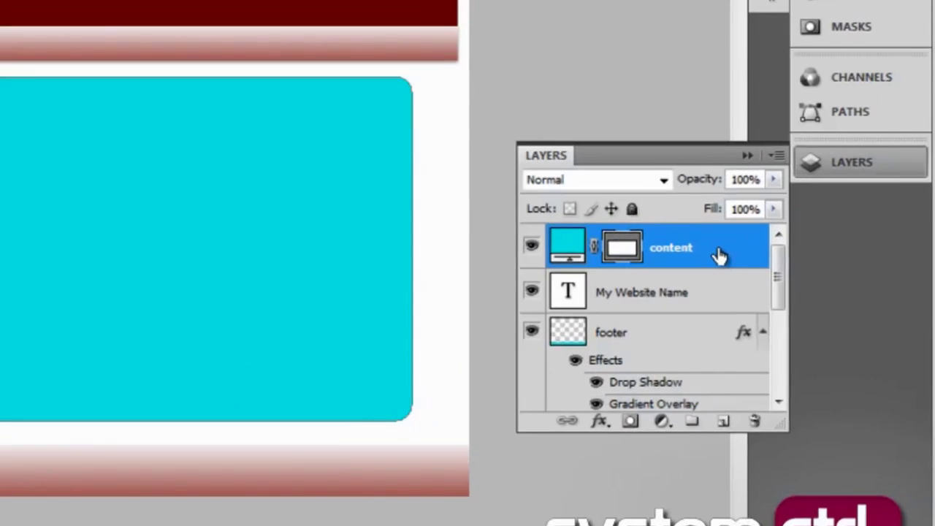
Step: Rasterize the content layer and turn on Gradient Overlay in its layer style
{"action": "right_click", "coordinate": [788, 322]}
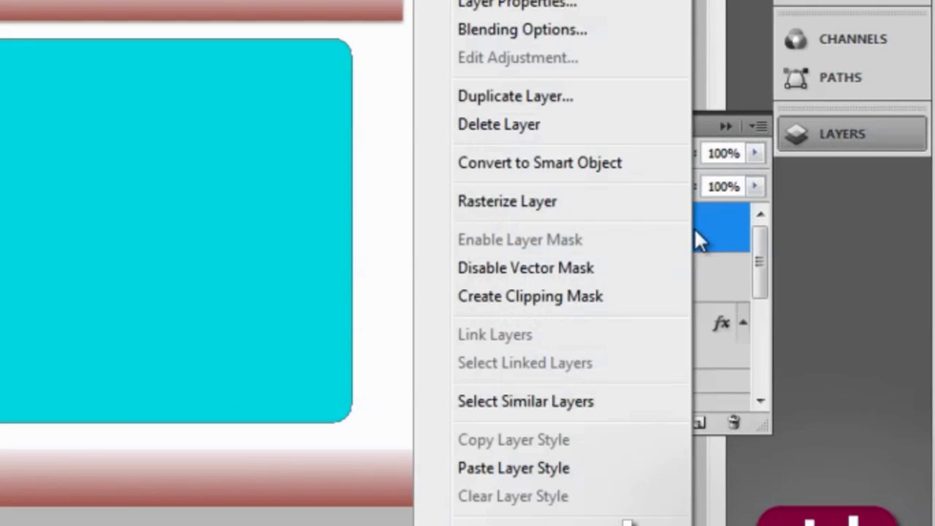
{"action": "left_click", "coordinate": [534, 207]}
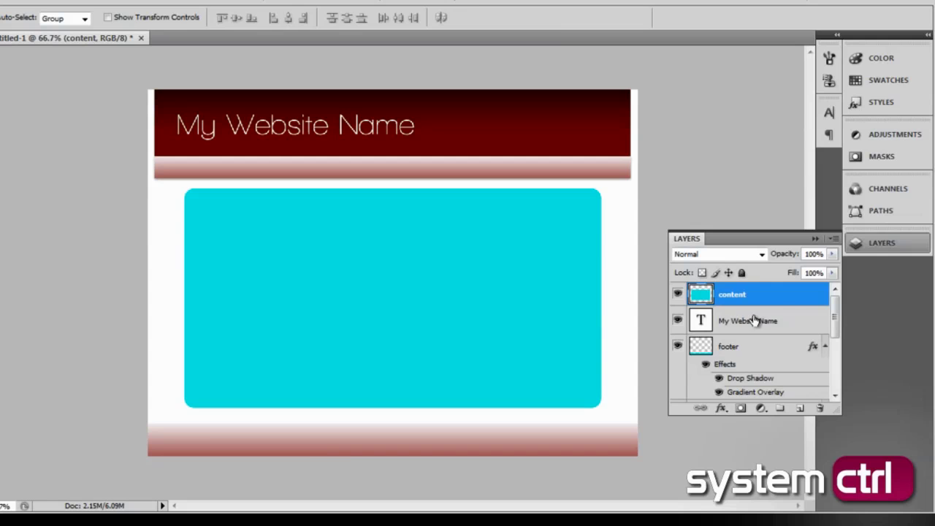
{"action": "double_click", "coordinate": [784, 307]}
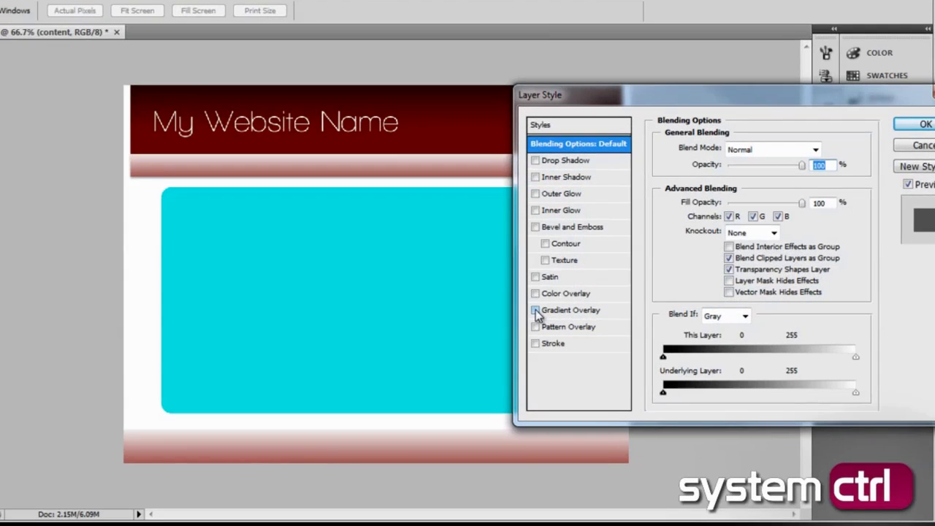
{"action": "left_click", "coordinate": [535, 309]}
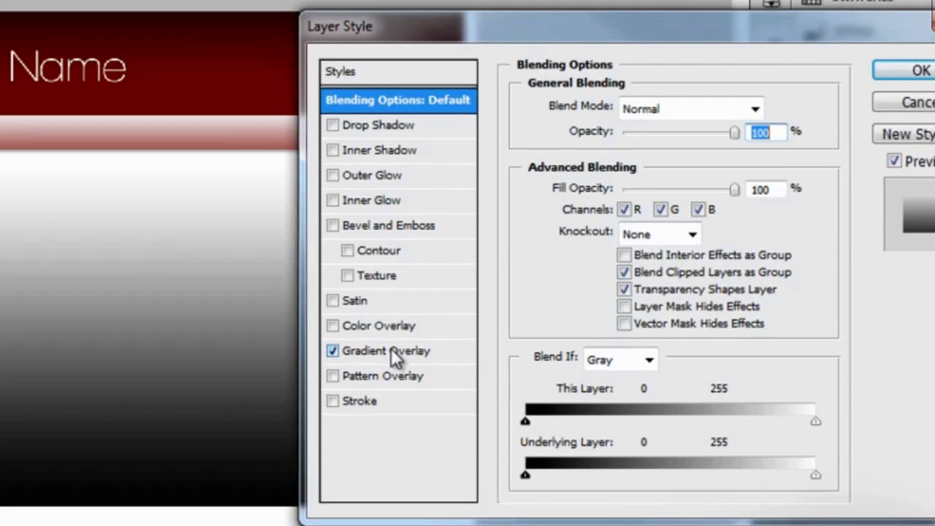
{"action": "left_click", "coordinate": [578, 310]}
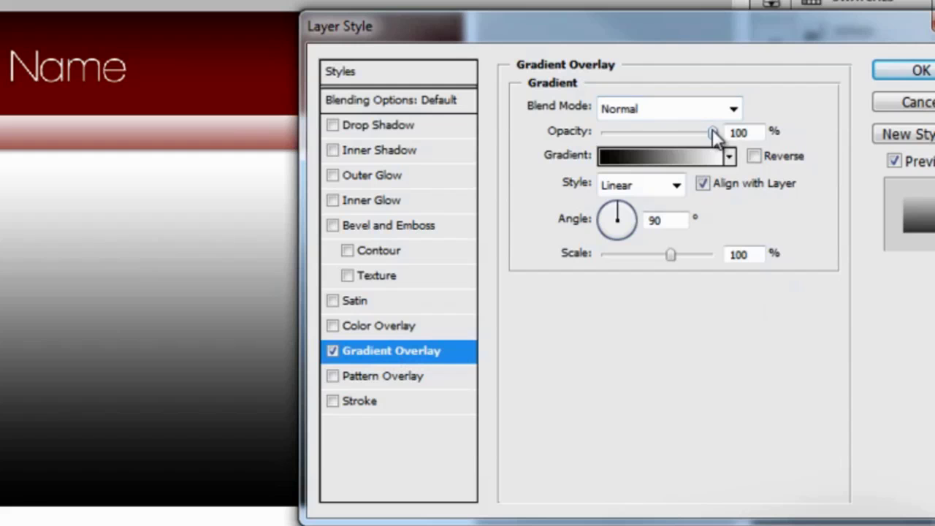
Step: Change the black stop of the content layer's overlay gradient to light grey c7c7c7 and apply the layer style
{"action": "left_click", "coordinate": [681, 155]}
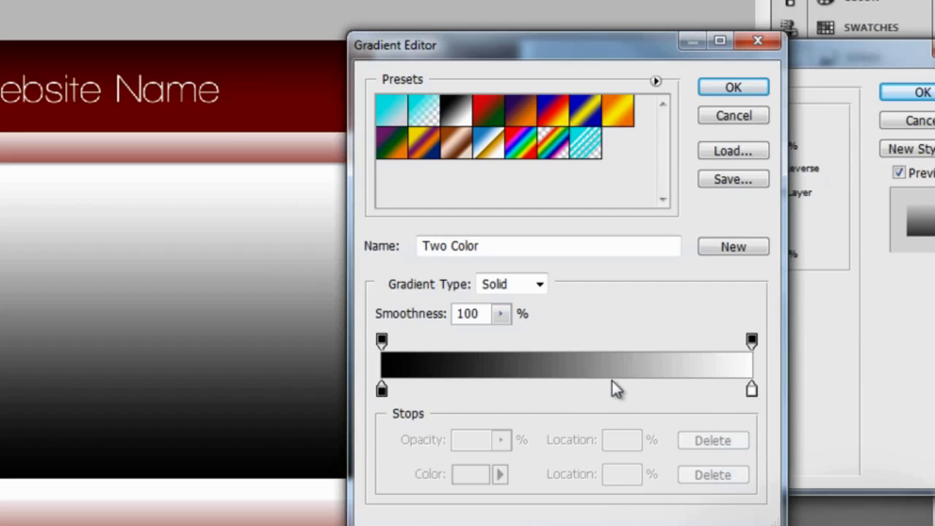
{"action": "double_click", "coordinate": [382, 388]}
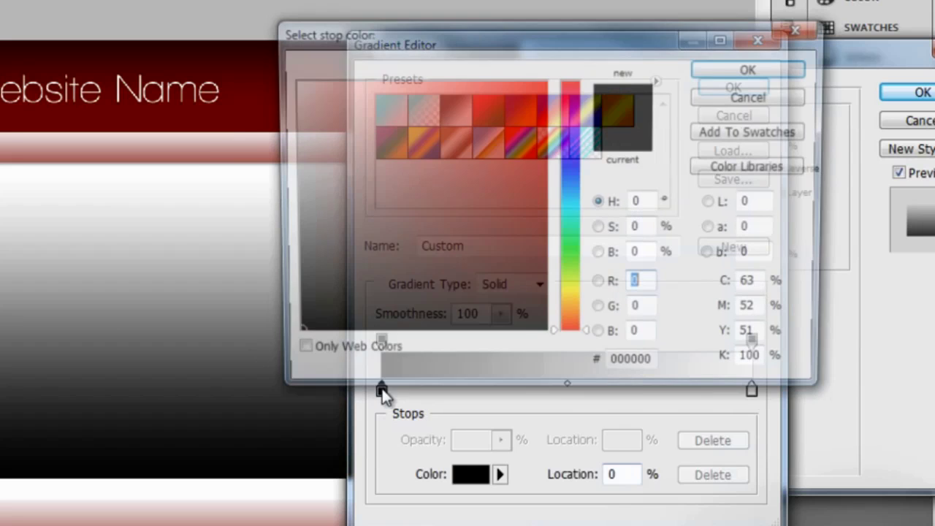
{"action": "left_click_drag", "start_coordinate": [382, 142], "coordinate": [226, 211]}
{"action": "left_click_drag", "start_coordinate": [353, 188], "coordinate": [118, 219]}
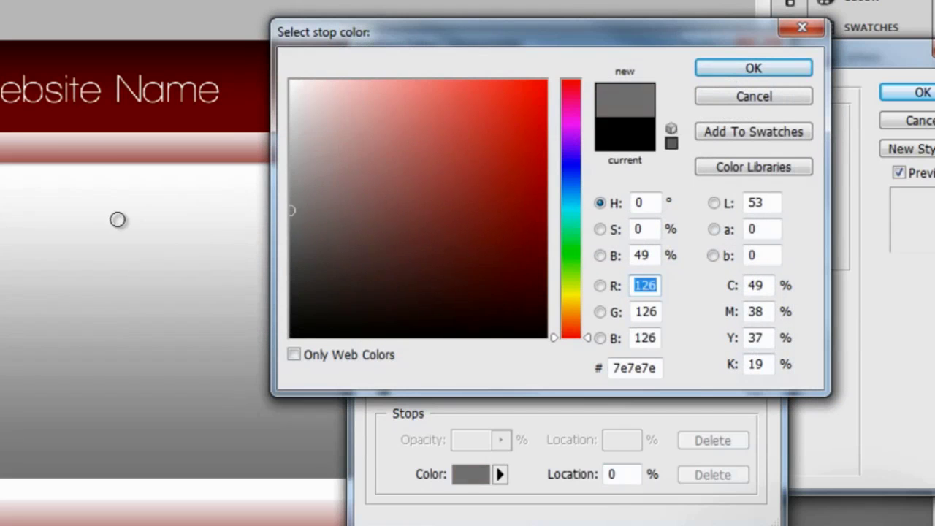
{"action": "left_click", "coordinate": [236, 219]}
{"action": "left_click_drag", "start_coordinate": [328, 175], "coordinate": [124, 184]}
{"action": "left_click", "coordinate": [352, 157]}
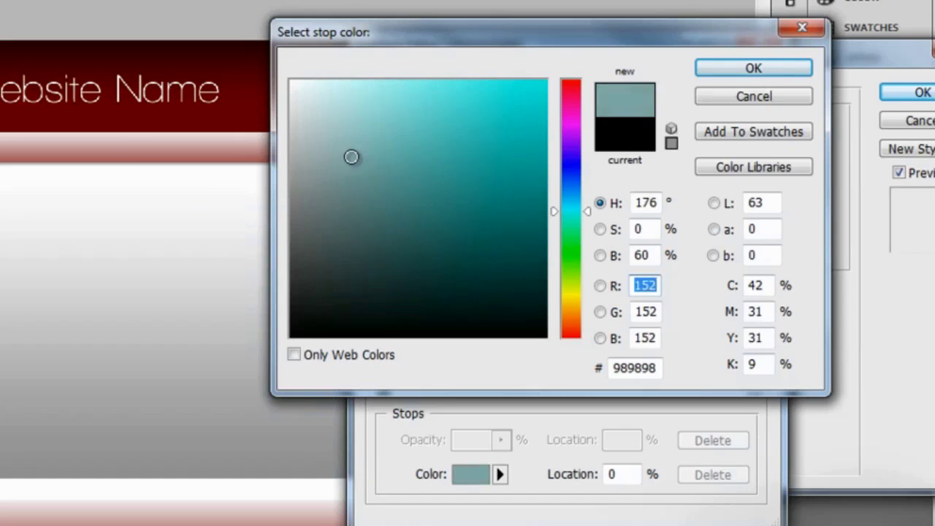
{"action": "left_click_drag", "start_coordinate": [351, 157], "coordinate": [114, 137]}
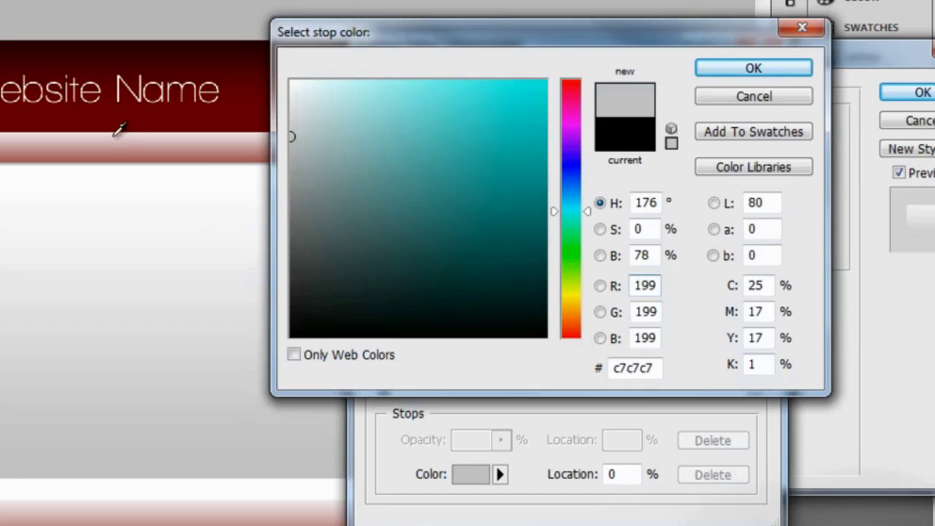
{"action": "left_click", "coordinate": [787, 67]}
{"action": "left_click", "coordinate": [735, 89]}
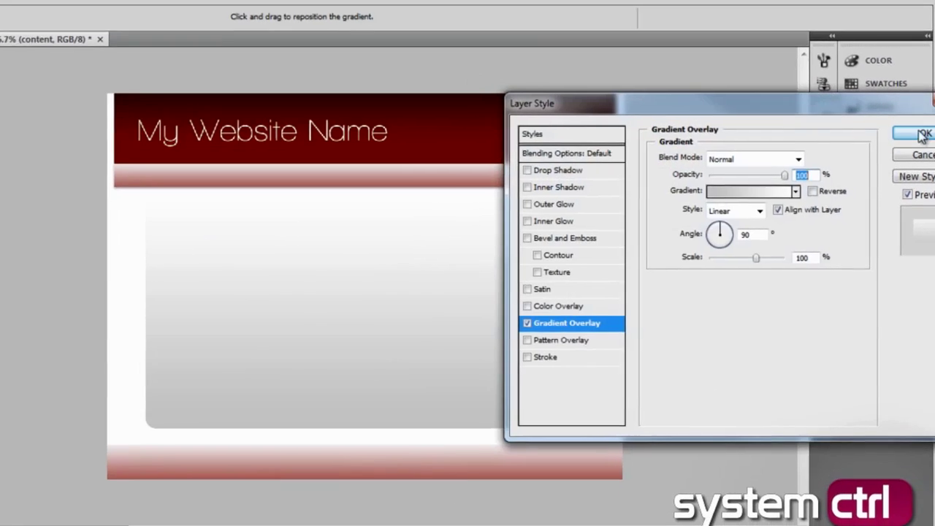
{"action": "left_click", "coordinate": [924, 133]}
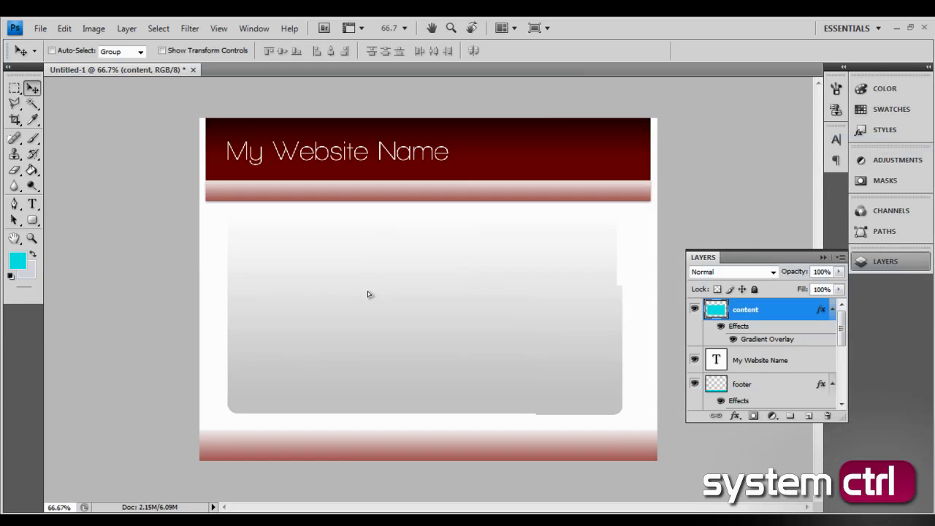
Step: Reposition the grey content box slightly to centre it horizontally under the navigation bar
{"action": "left_click_drag", "start_coordinate": [367, 291], "coordinate": [372, 291]}
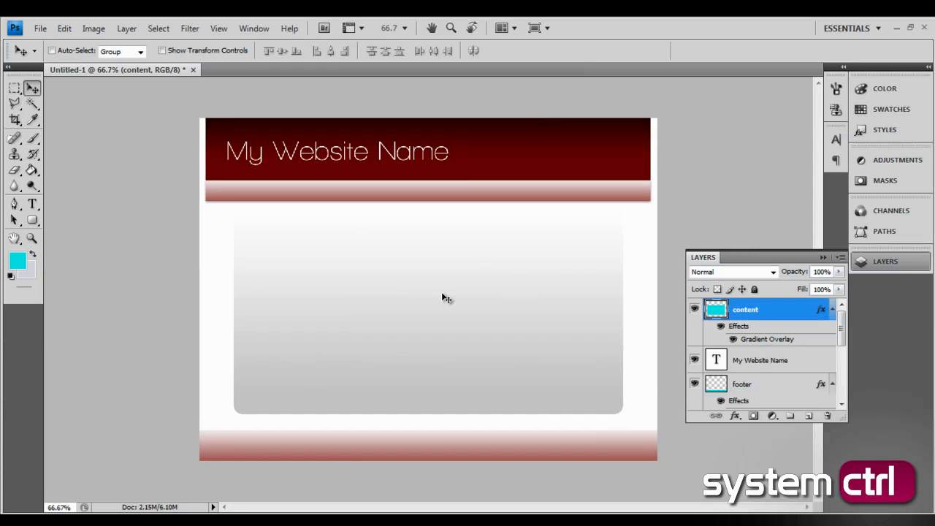
{"action": "key", "text": "Left"}
{"action": "key", "text": "Left"}
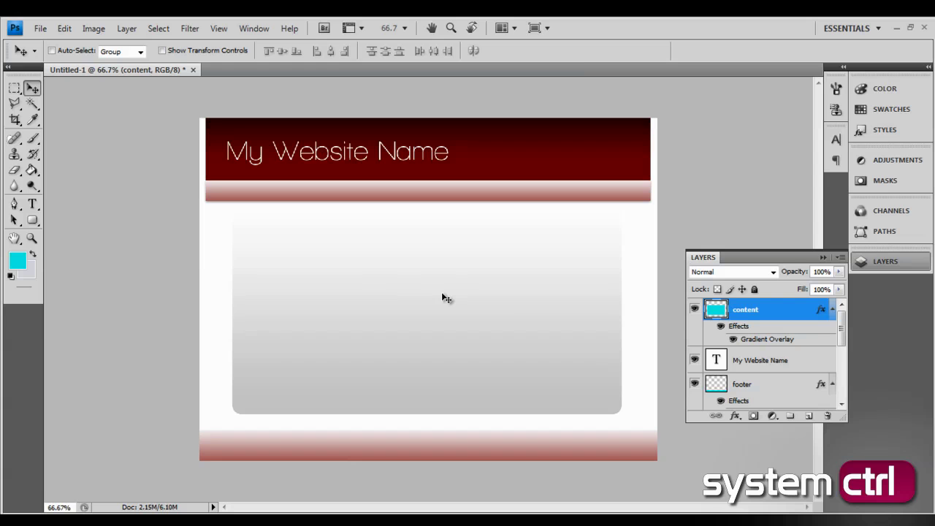